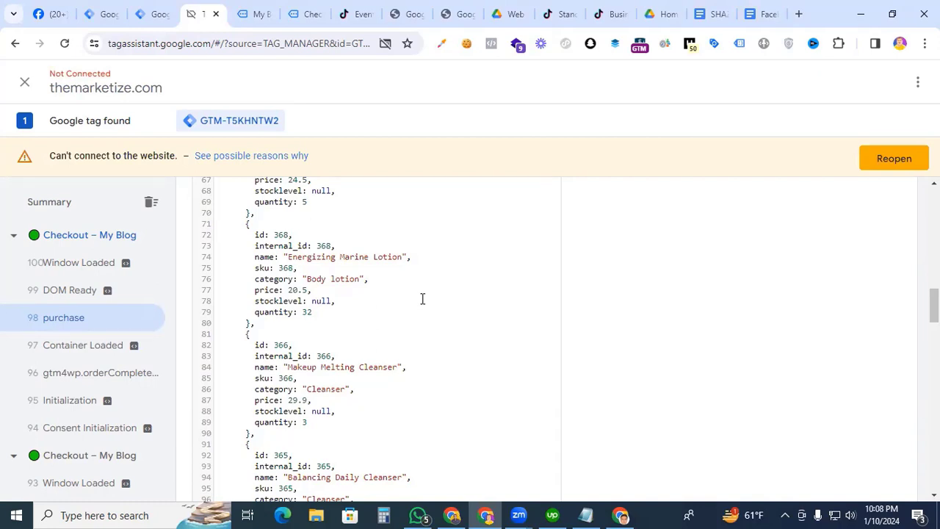
Review the purchase event's order and customer data layer, then go back to the TikTok tag
scroll(421, 299, "up", 2)
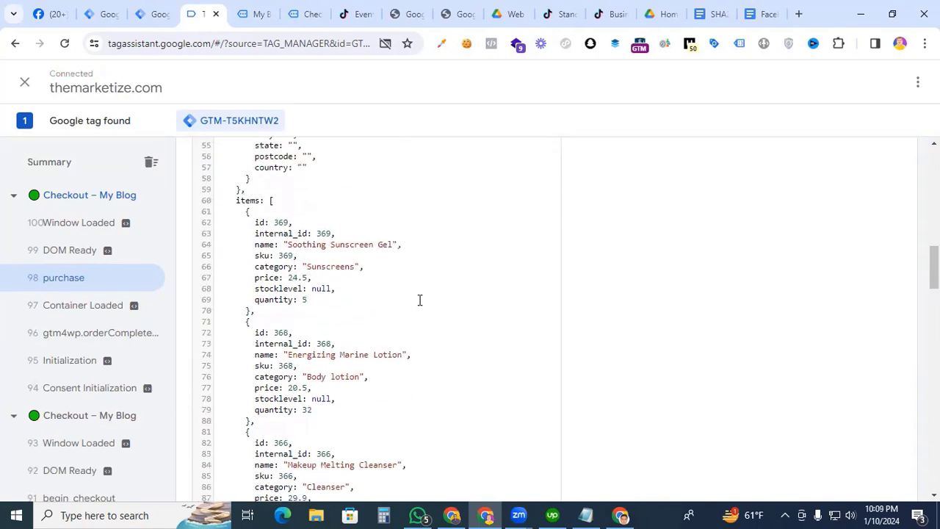
scroll(419, 300, "up", 5)
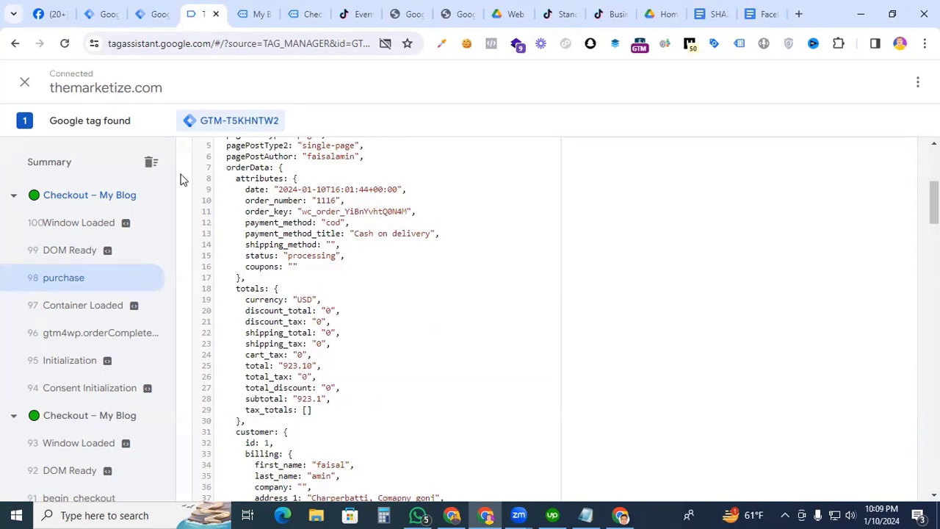
left_click(162, 13)
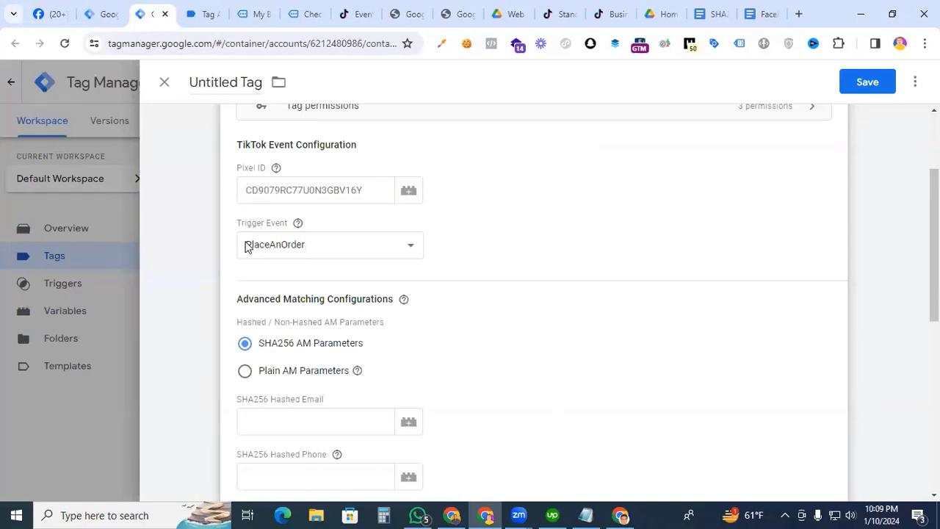
Check the TikTok tag's empty SHA256 email and phone fields, then revisit the purchase data layer
scroll(367, 255, "down", 1)
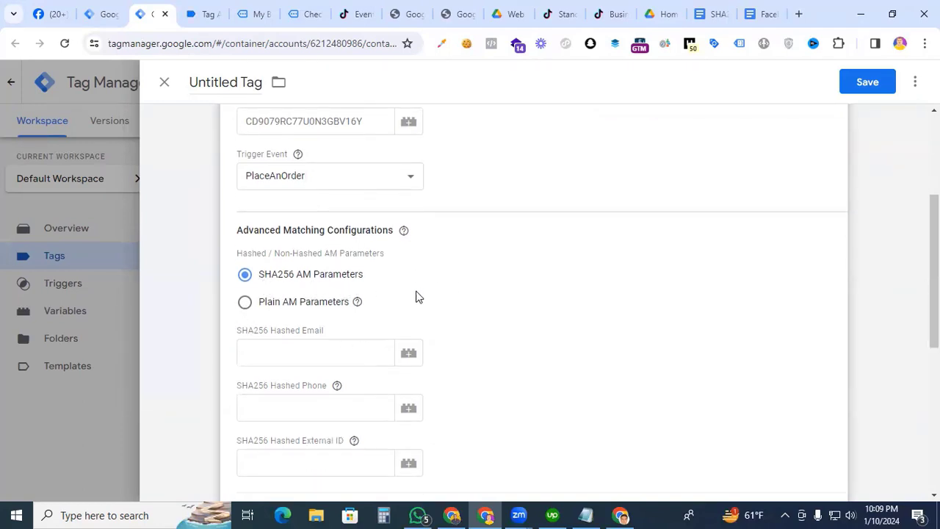
scroll(338, 342, "down", 2)
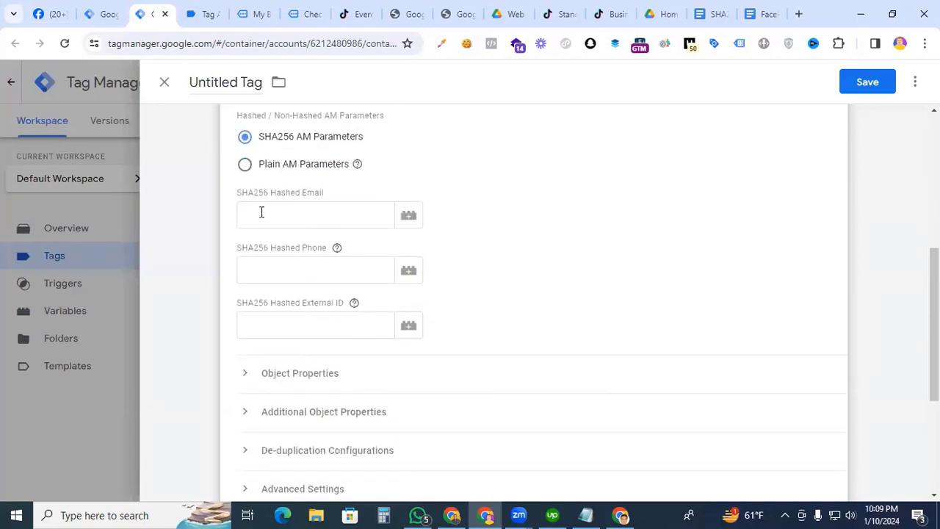
left_click(200, 16)
scroll(376, 330, "up", 5)
scroll(368, 332, "down", 6)
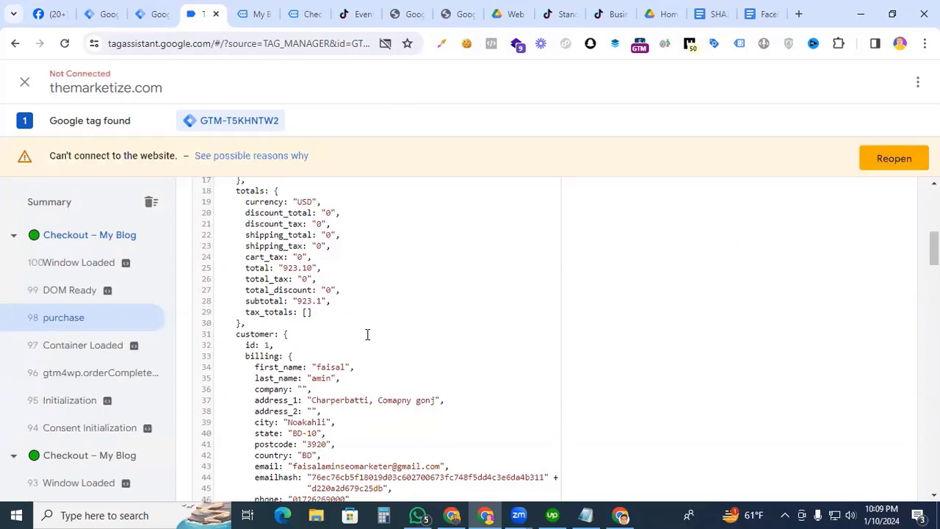
Scroll the purchase data layer down to the billing email, emailhash and phone values
scroll(367, 335, "down", 2)
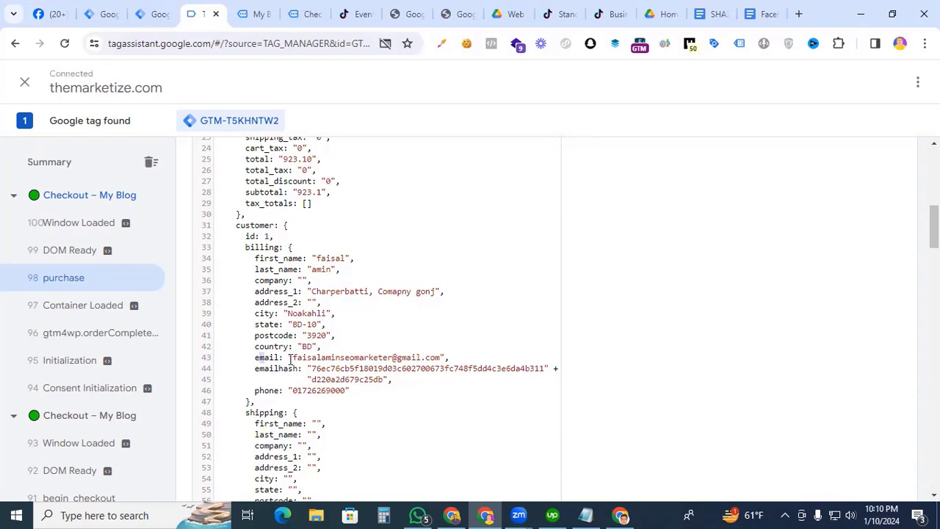
Start a new user-defined variable of type Data Layer Variable
key("ctrl+w")
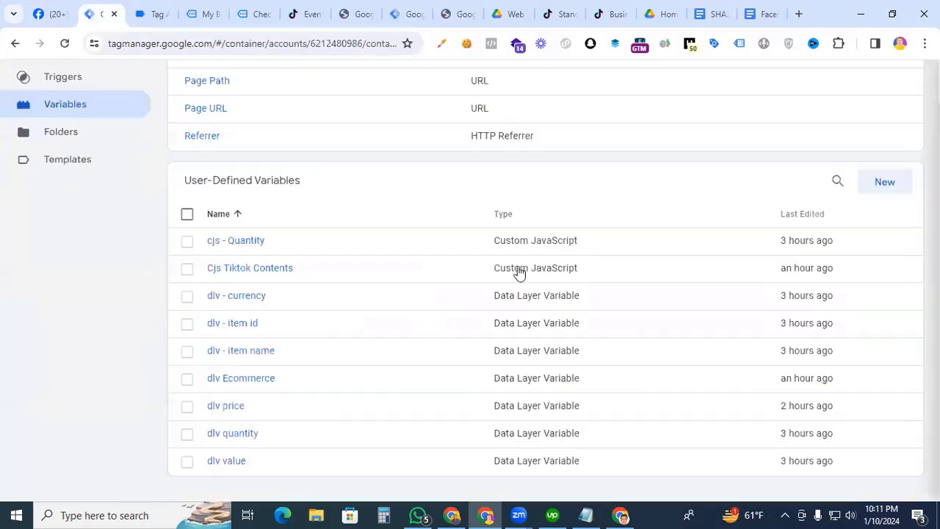
scroll(105, 324, "up", 1)
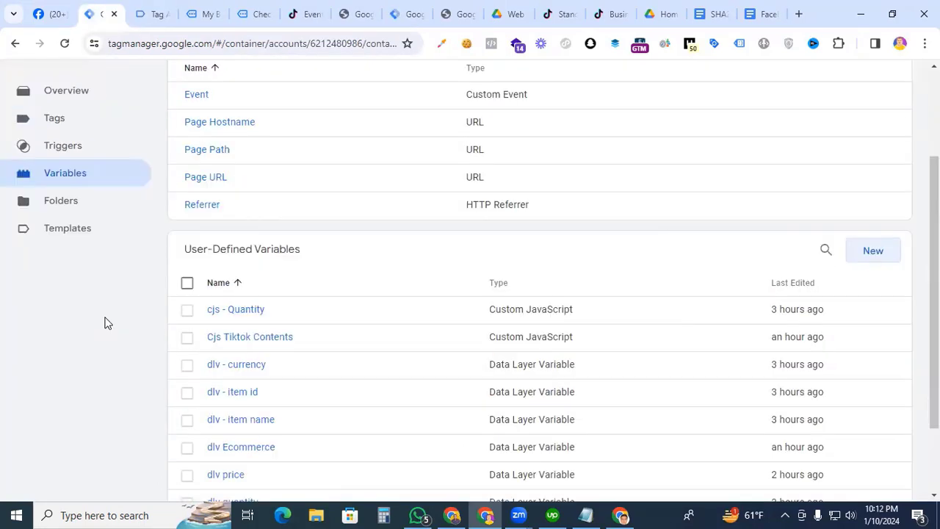
left_click(871, 254)
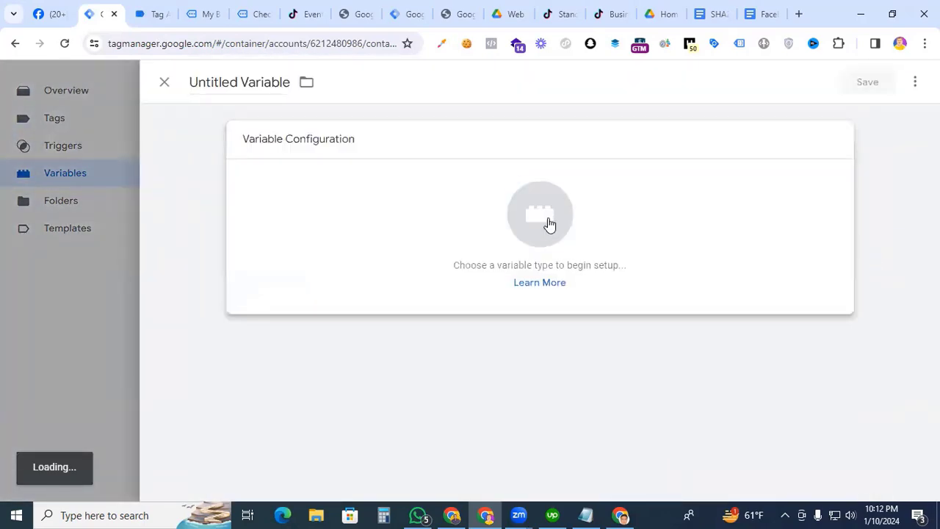
left_click(550, 224)
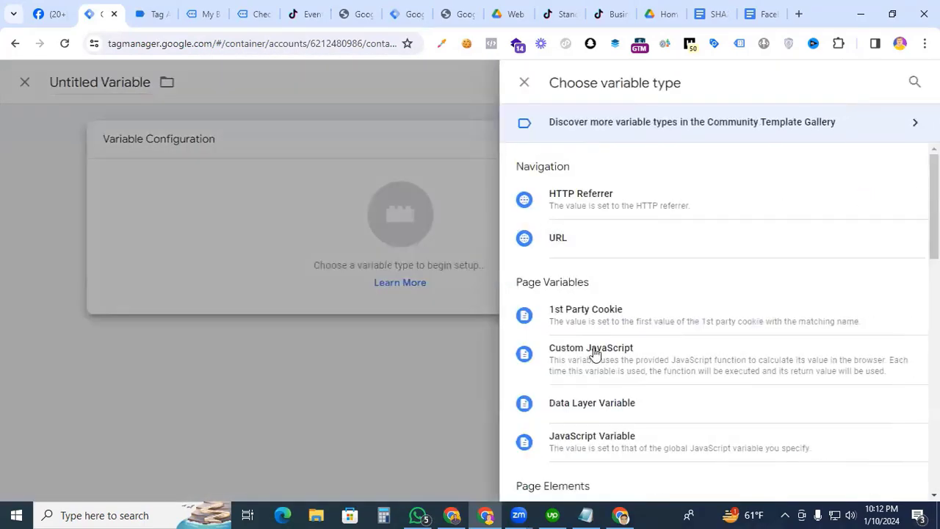
left_click(592, 404)
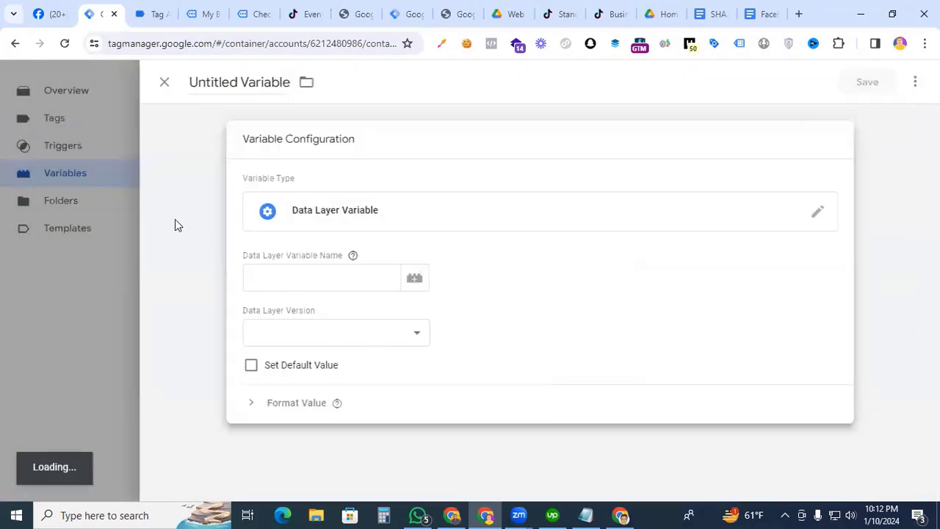
Inspect the purchase data layer's orderData, customer, billing and email keys in Tag Assistant
left_click(159, 14)
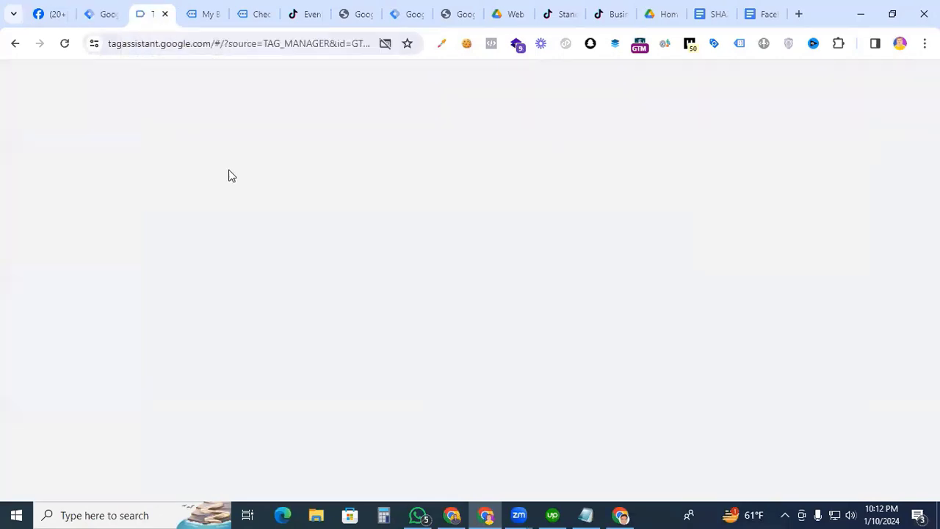
scroll(310, 388, "down", 1)
scroll(290, 360, "up", 2)
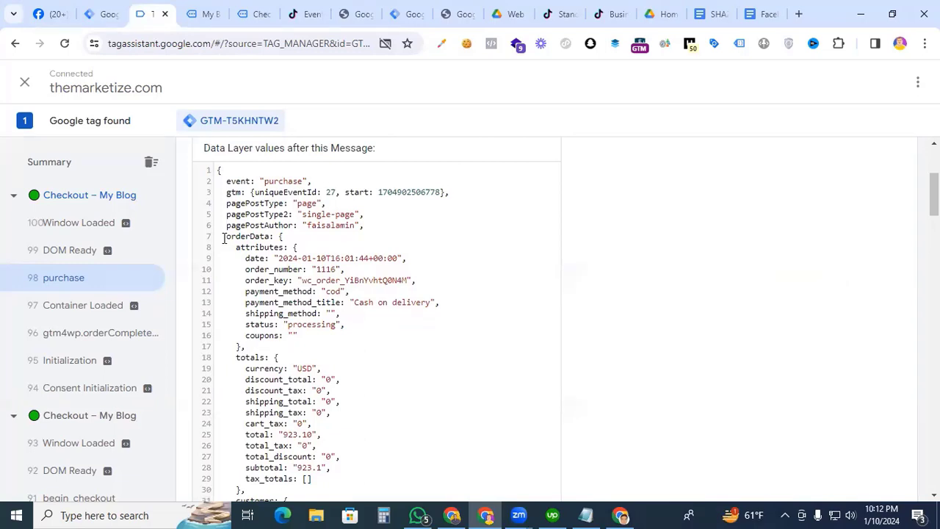
left_click_drag(224, 237, 273, 237)
scroll(279, 374, "down", 2)
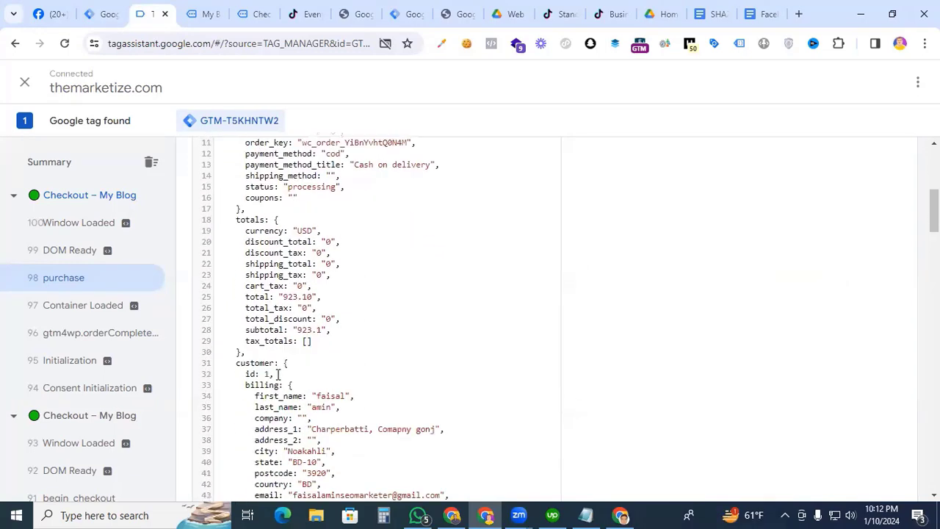
left_click_drag(237, 363, 270, 363)
scroll(270, 363, "down", 2)
left_click_drag(245, 315, 283, 316)
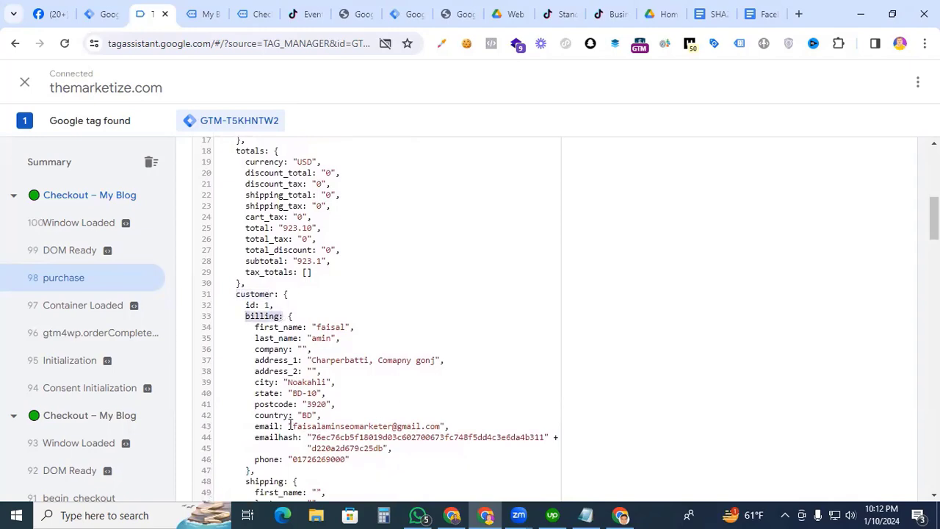
left_click_drag(255, 426, 279, 426)
scroll(275, 415, "up", 4)
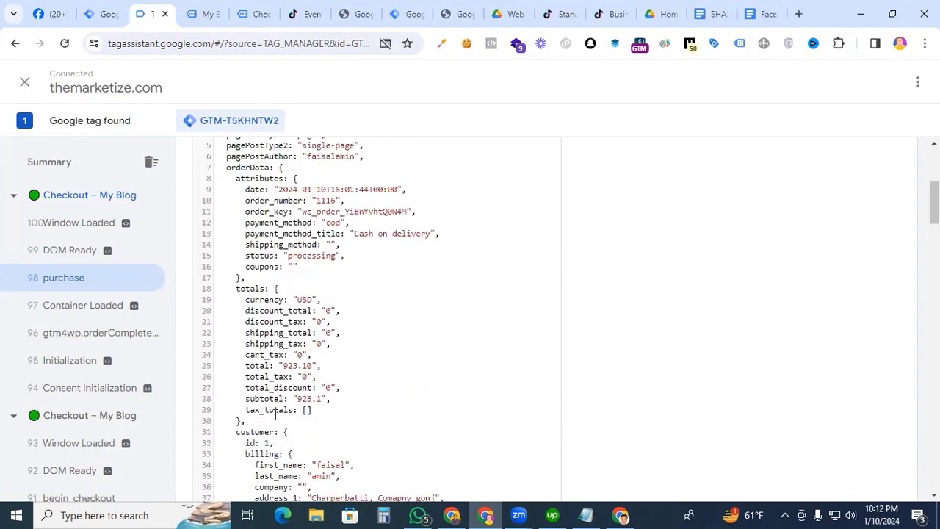
scroll(275, 415, "up", 4)
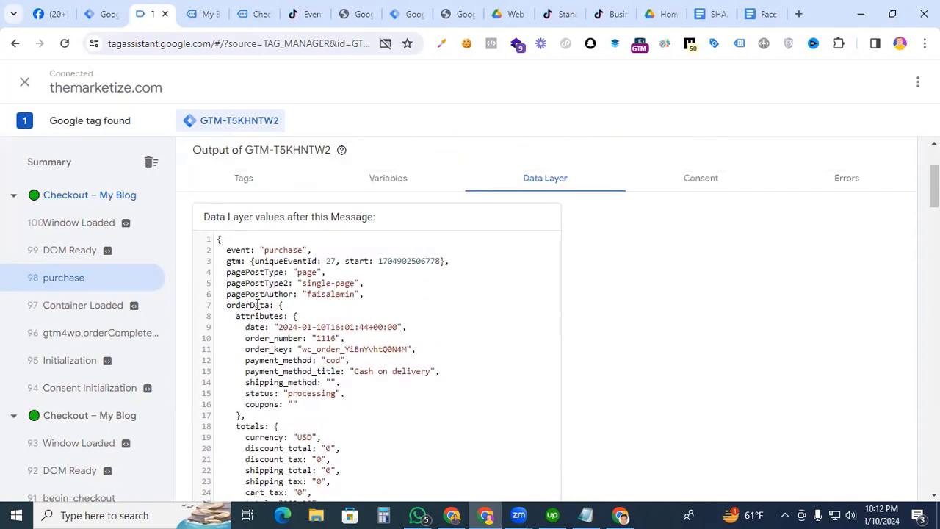
Begin the Data Layer Variable Name with orderData.customer., copying the key from the data layer
key("ctrl+shift+Tab")
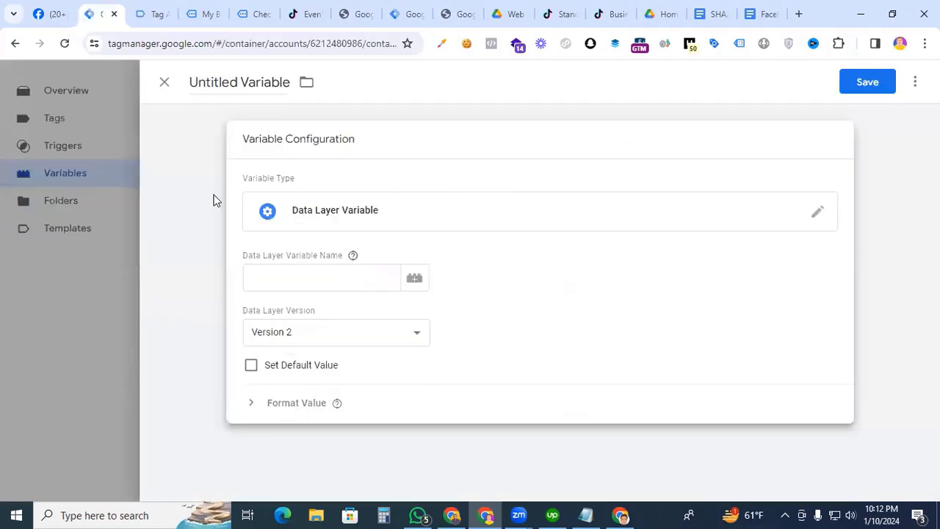
left_click(258, 269)
type("orderData.")
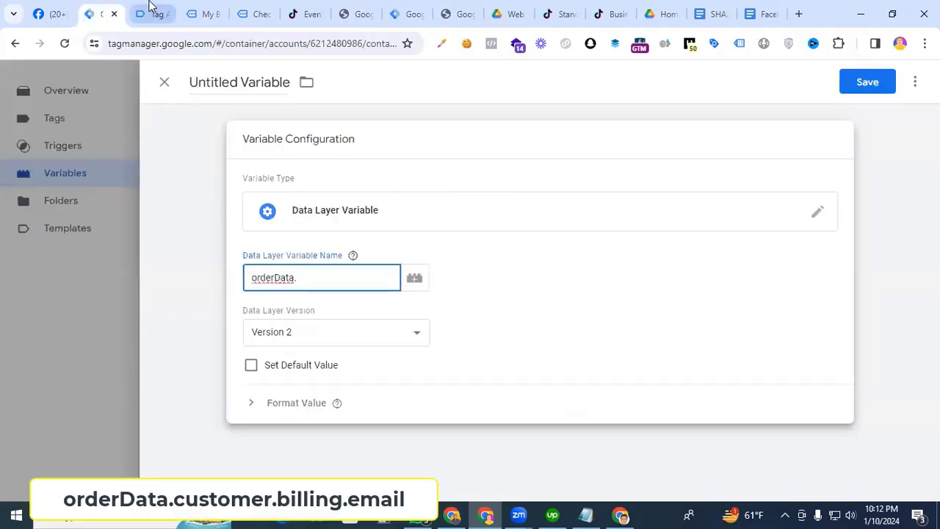
key("ctrl+Tab")
scroll(259, 365, "down", 2)
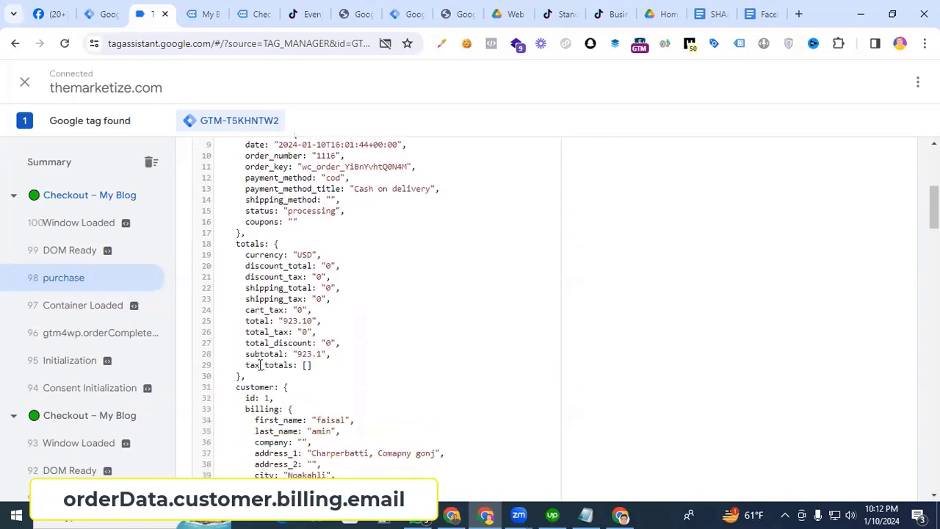
double_click(251, 363)
key("ctrl+c")
key("ctrl+shift+Tab")
key("ctrl+v")
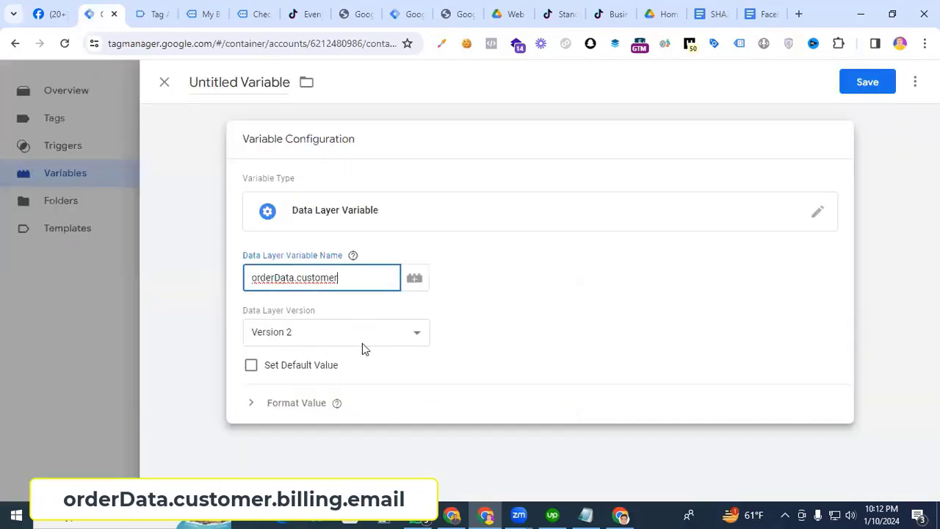
type(".")
Append billing and email to complete the path orderData.customer.billing.email
left_click(144, 16)
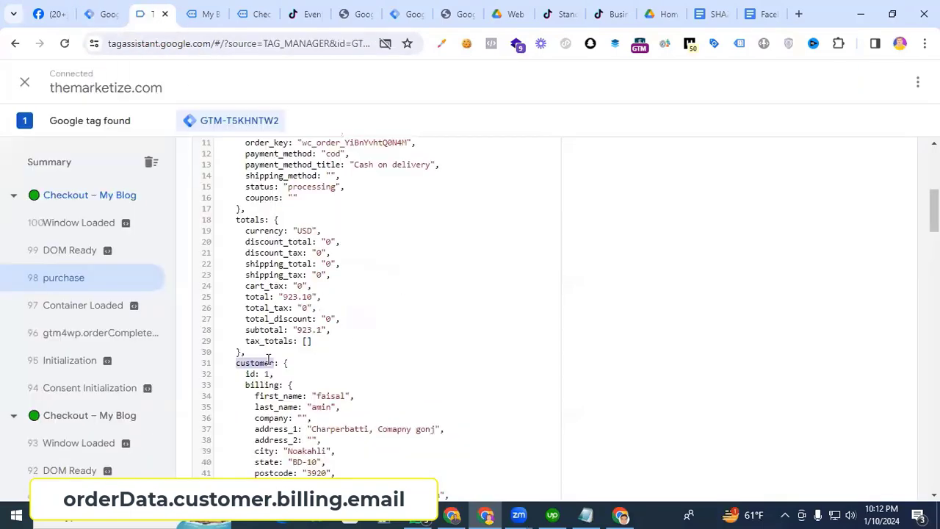
scroll(250, 288, "down", 2)
double_click(261, 247)
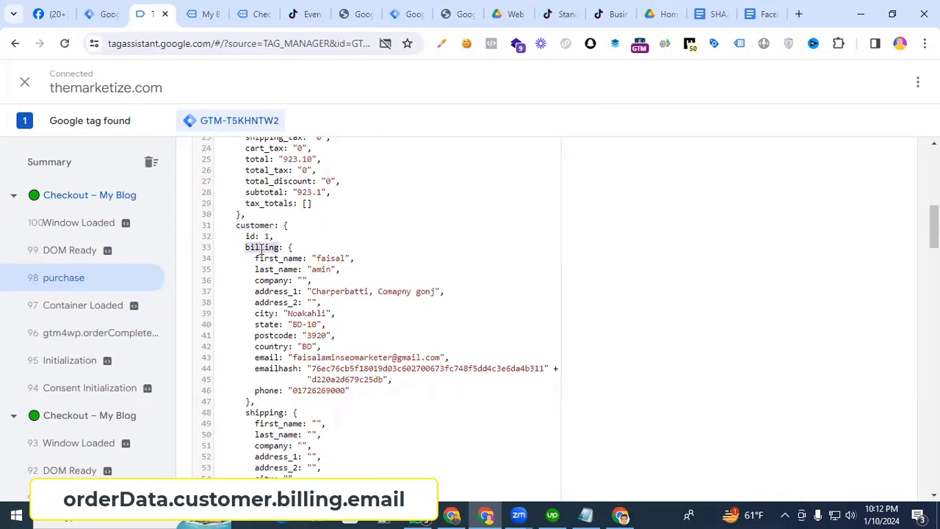
key("ctrl+c")
key("ctrl+shift+Tab")
key("ctrl+v")
left_click(150, 15)
scroll(268, 288, "down", 2)
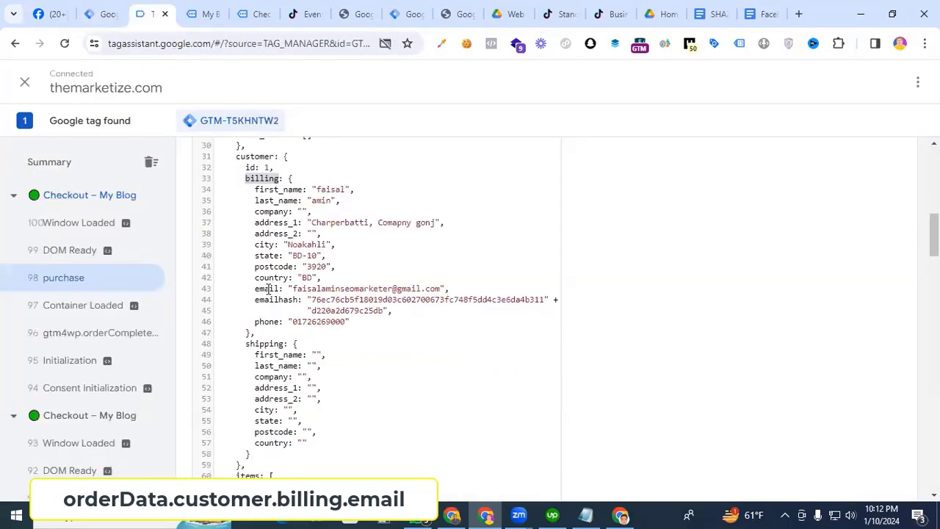
double_click(269, 289)
key("ctrl+c")
key("ctrl+shift+Tab")
type(".")
key("ctrl+v")
Title the variable 'dlv - Email' and save it
left_click(245, 83)
type("dlv - Email")
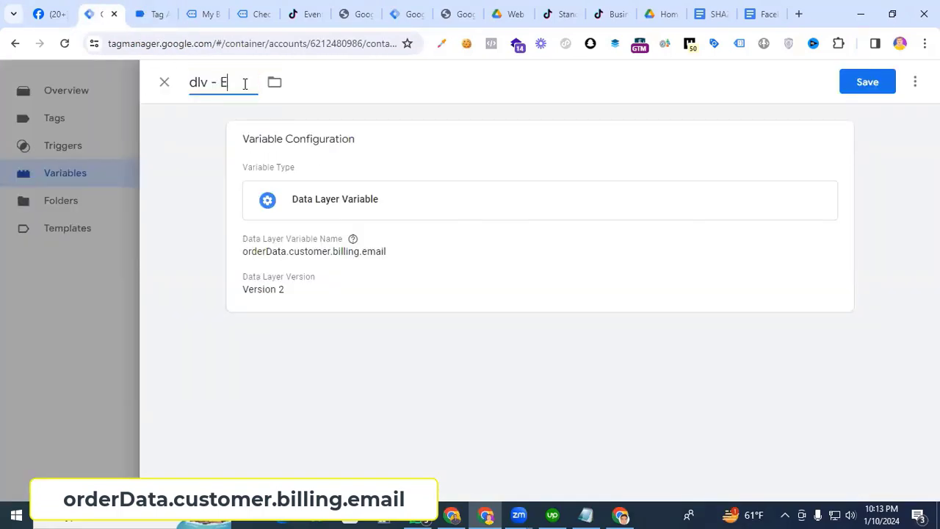
left_click(854, 87)
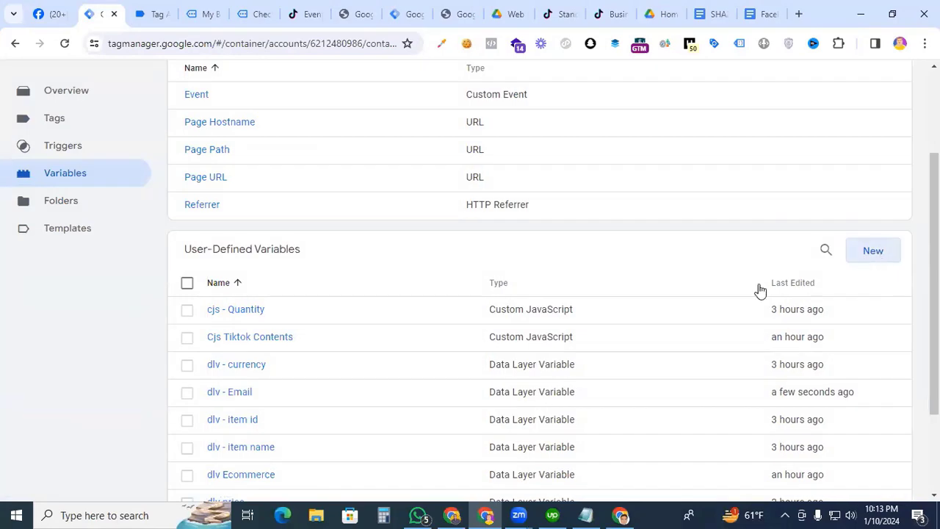
Create another Data Layer Variable and paste orderData copied from the data layer as its name
left_click(872, 253)
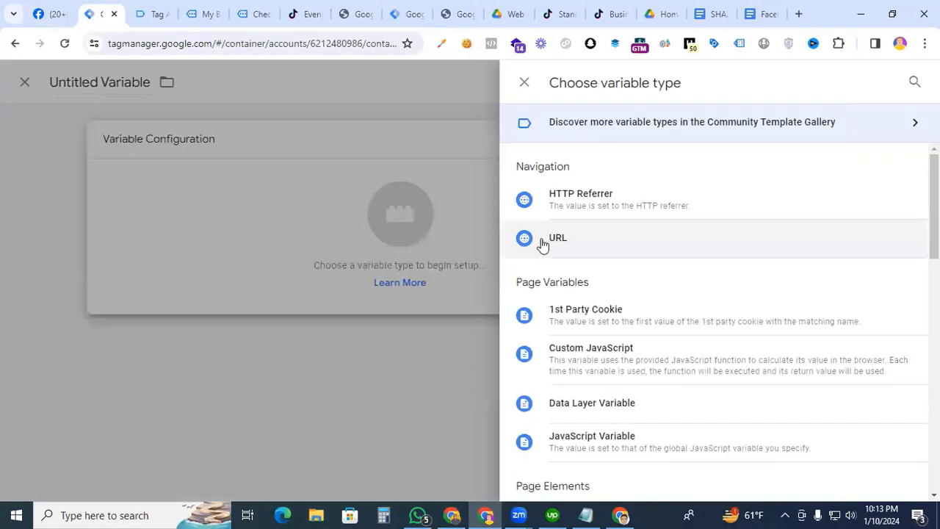
left_click(605, 405)
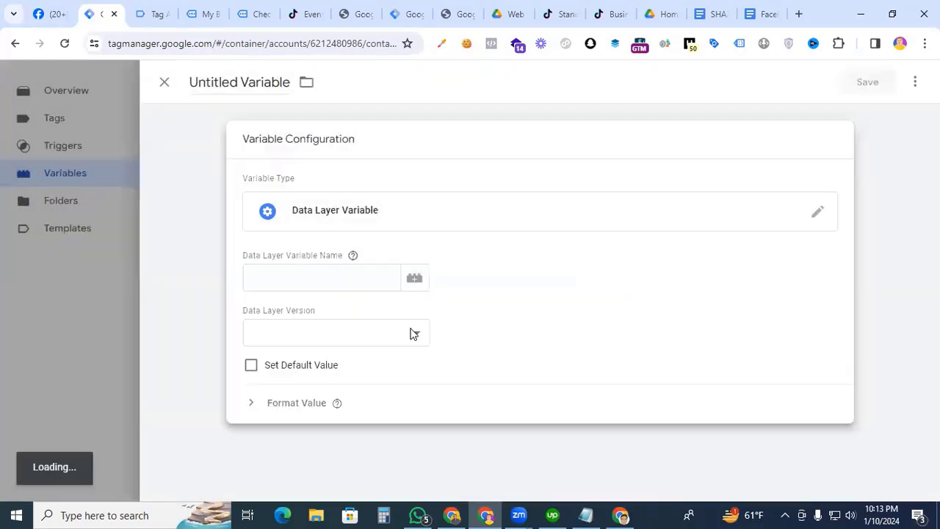
left_click(153, 14)
scroll(275, 285, "up", 5)
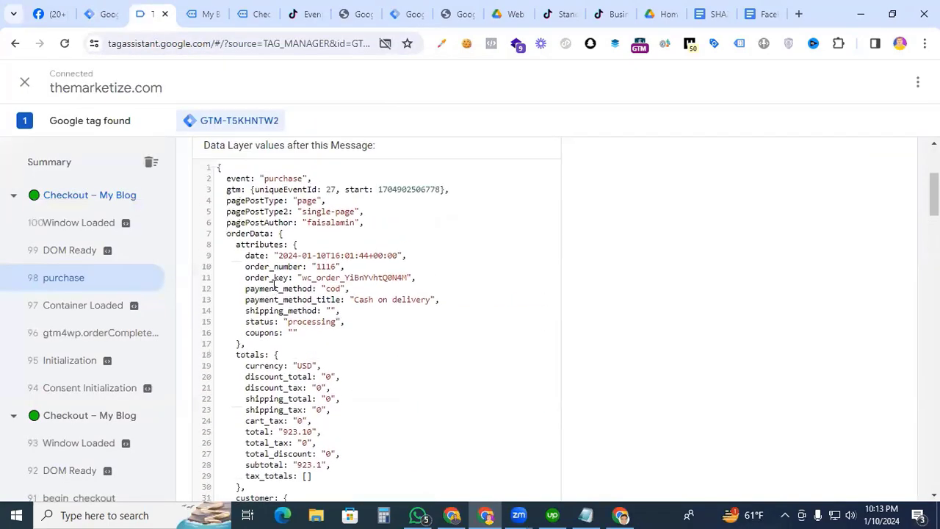
double_click(254, 236)
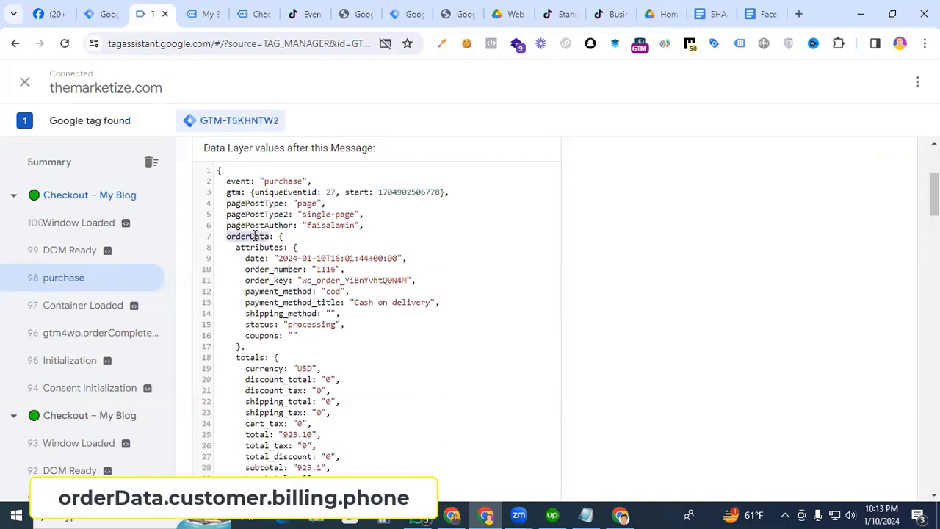
key("ctrl+c")
left_click(103, 14)
key("ctrl+v")
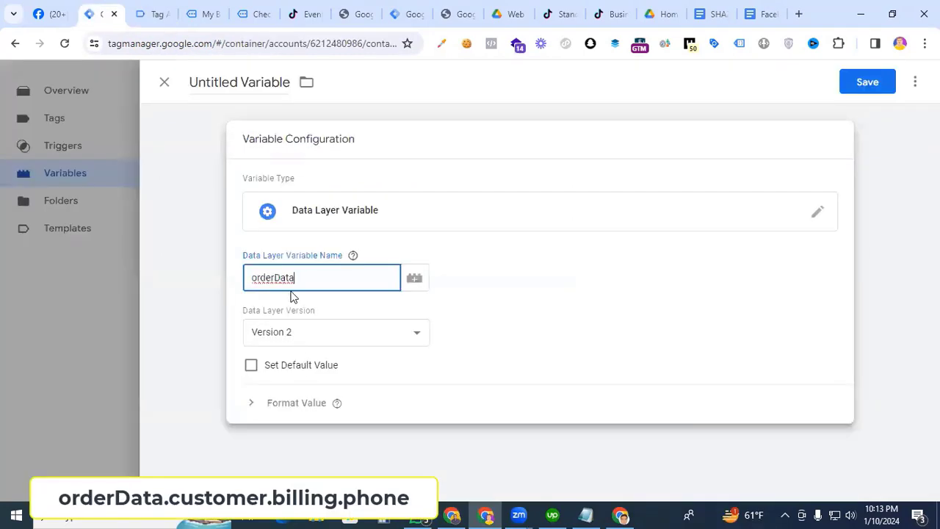
Append the customer and billing keys copied from the data layer to the path
left_click(157, 14)
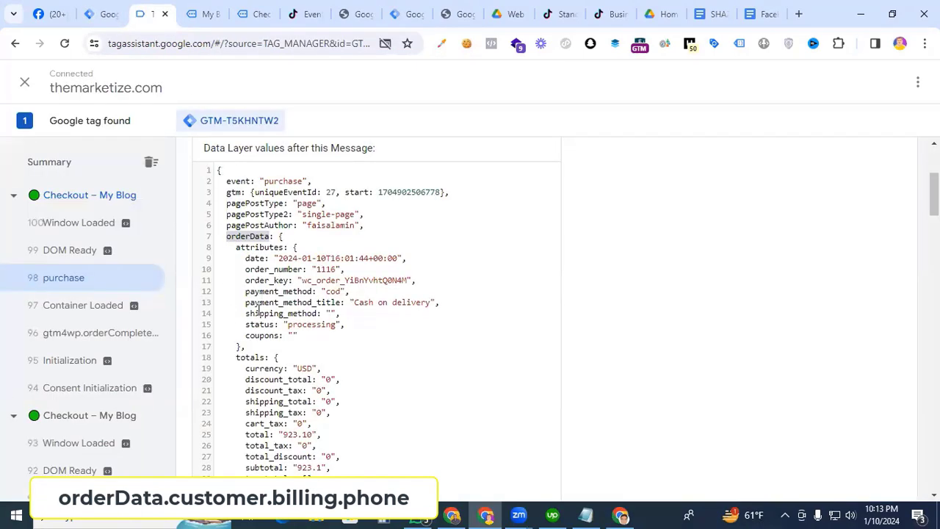
scroll(259, 309, "down", 3)
double_click(250, 225)
key("ctrl+c")
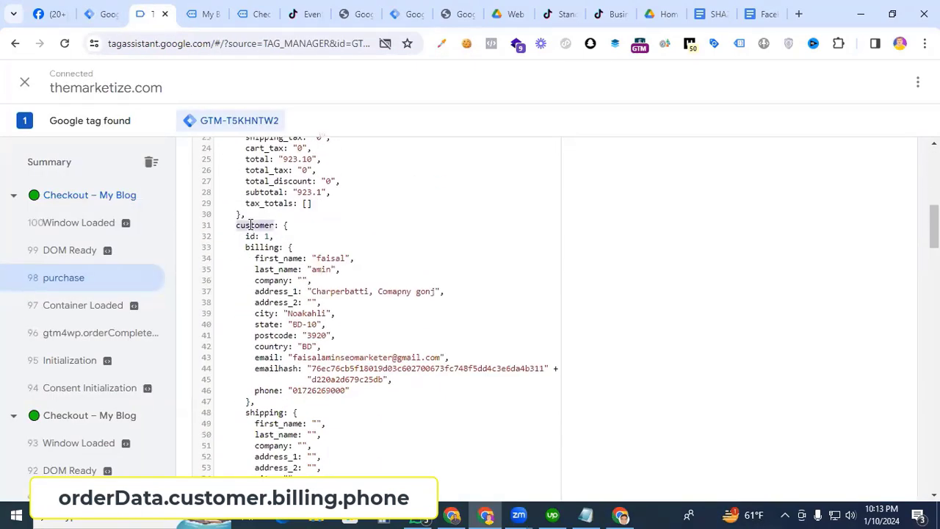
key("ctrl+shift+Tab")
key("ctrl+v")
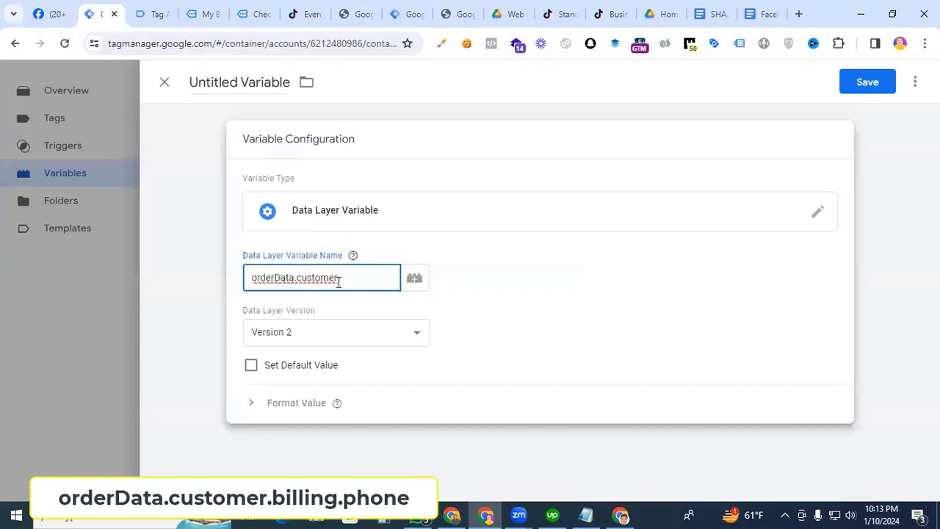
left_click(147, 13)
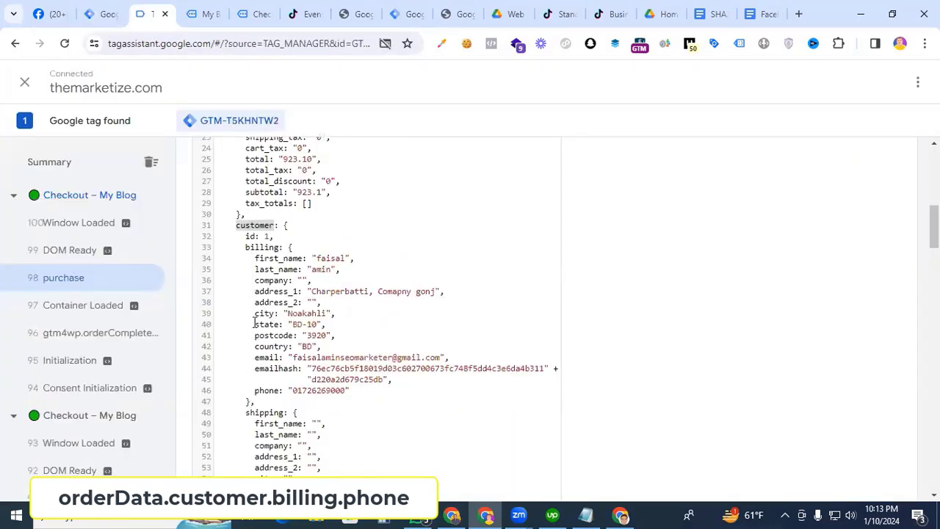
double_click(261, 247)
key("ctrl+c")
key("ctrl+shift+Tab")
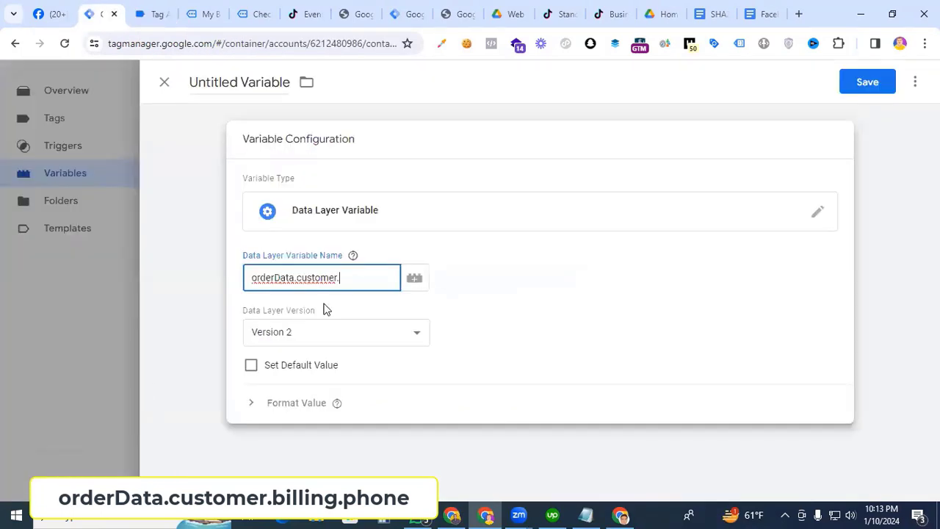
type(".")
key("ctrl+v")
Add phone to finish orderData.customer.billing.phone and title the variable 'dlv - Phone'
left_click(157, 14)
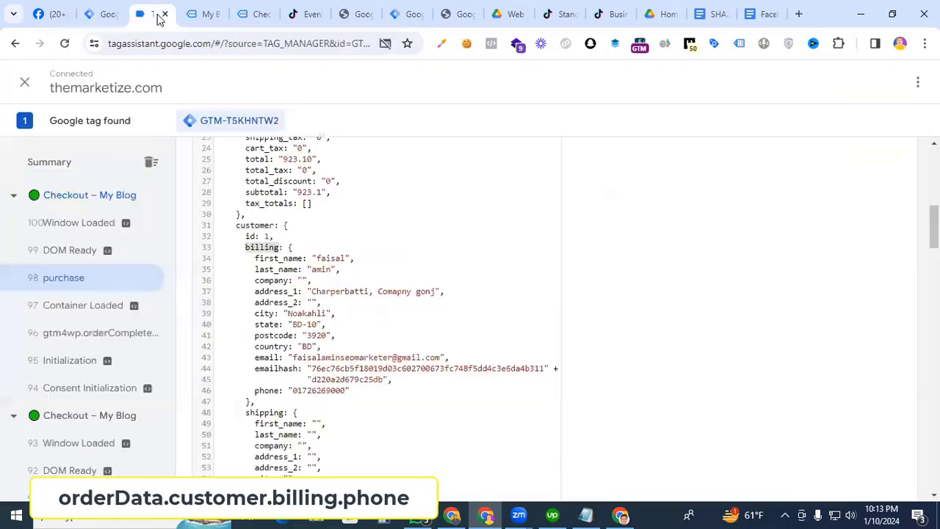
double_click(267, 390)
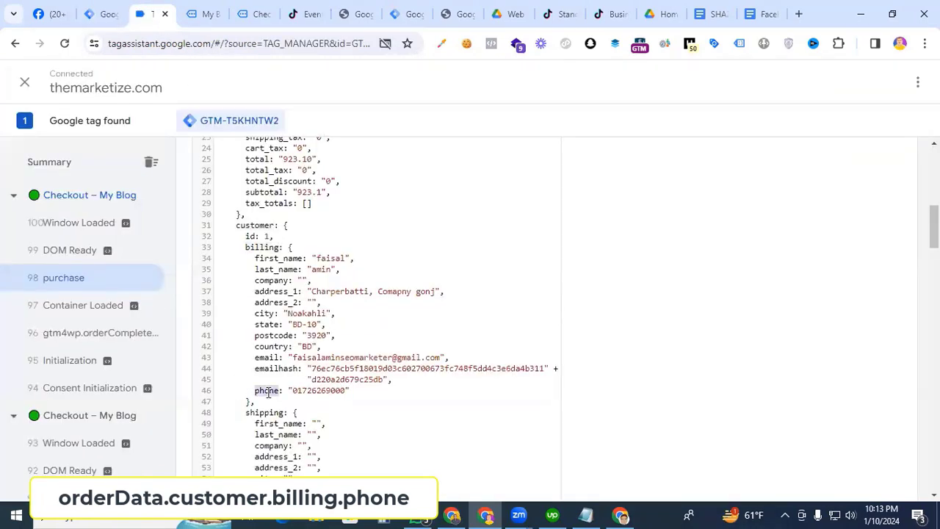
key("ctrl+c")
left_click(101, 16)
type(".")
key("ctrl+v")
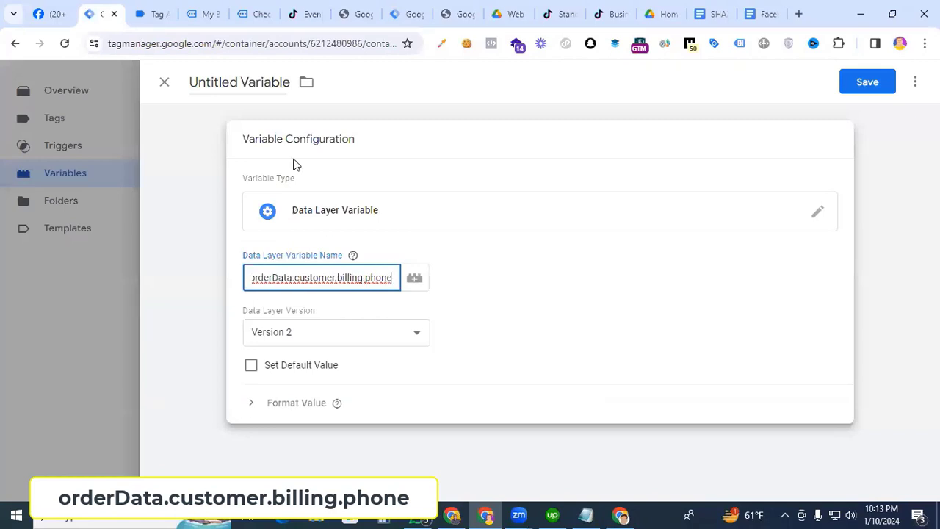
left_click(236, 83)
type("dlv")
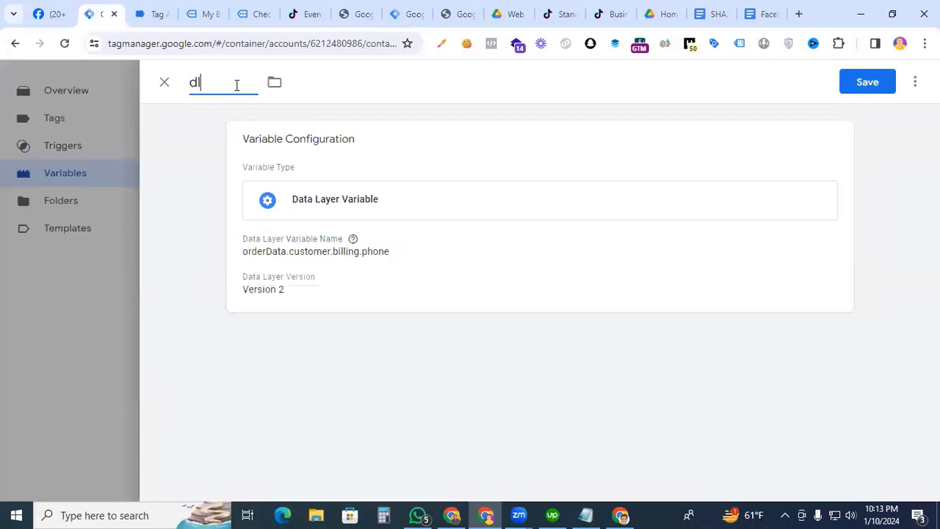
type(" - Phone")
Save the dlv - Phone variable and switch to WordPress's Add Plugins page
left_click(847, 83)
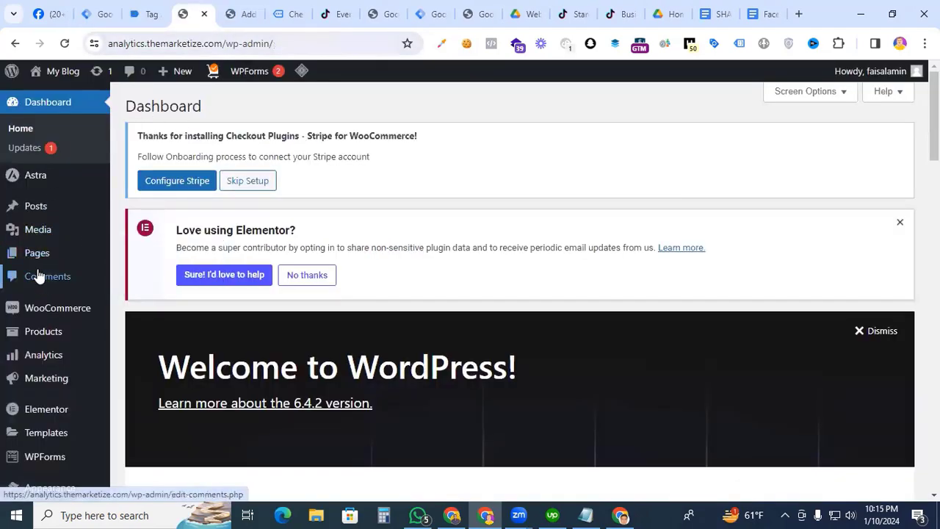
mouse_move(7, 337)
left_click(244, 14)
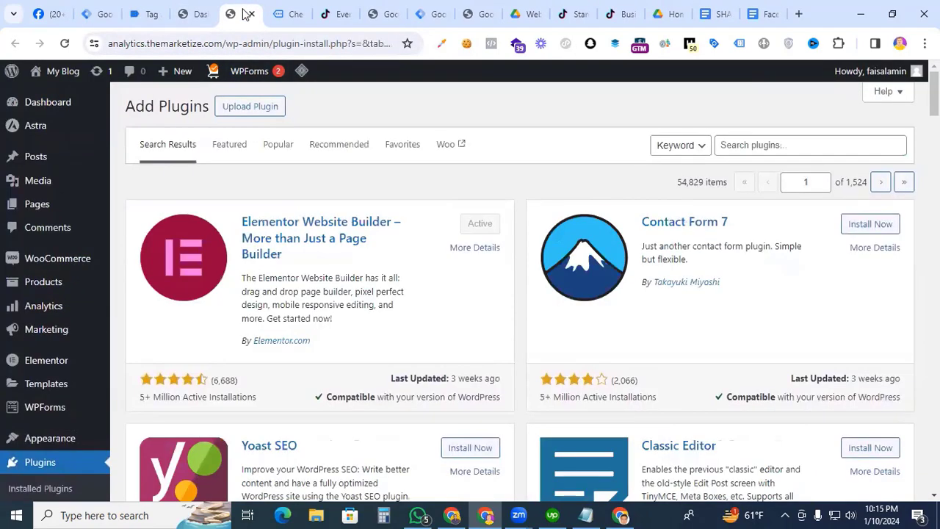
Search 'insert header and footer', then install and activate Insert Headers And Footers by WPBrigade
left_click(755, 146)
type("insert header")
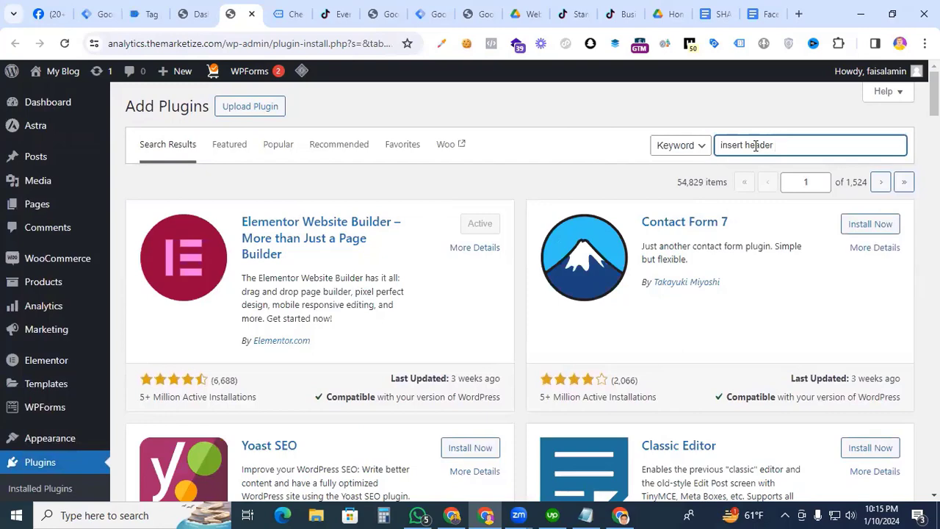
type(" and footer")
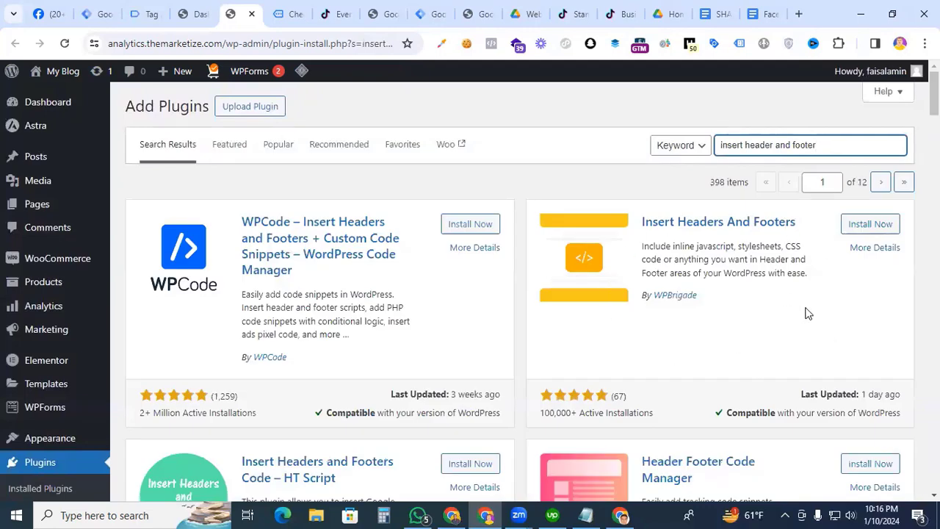
left_click(858, 229)
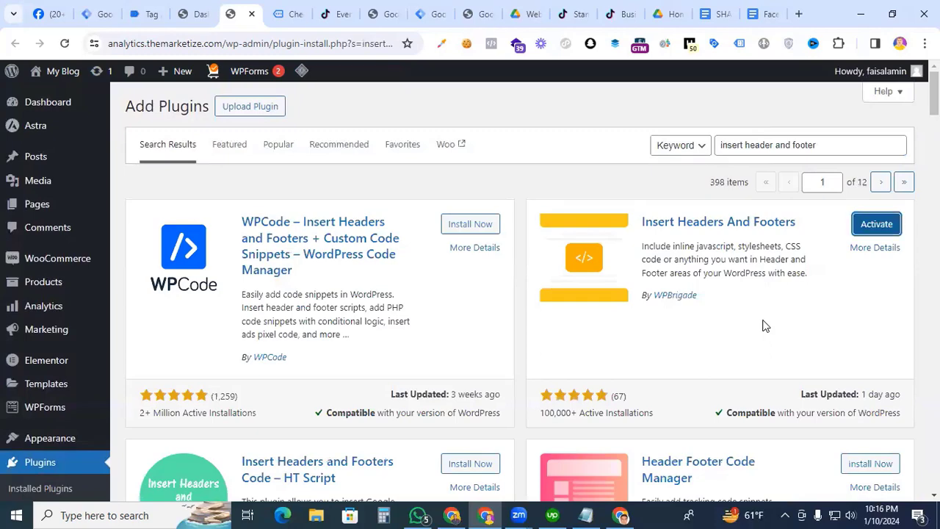
left_click(876, 227)
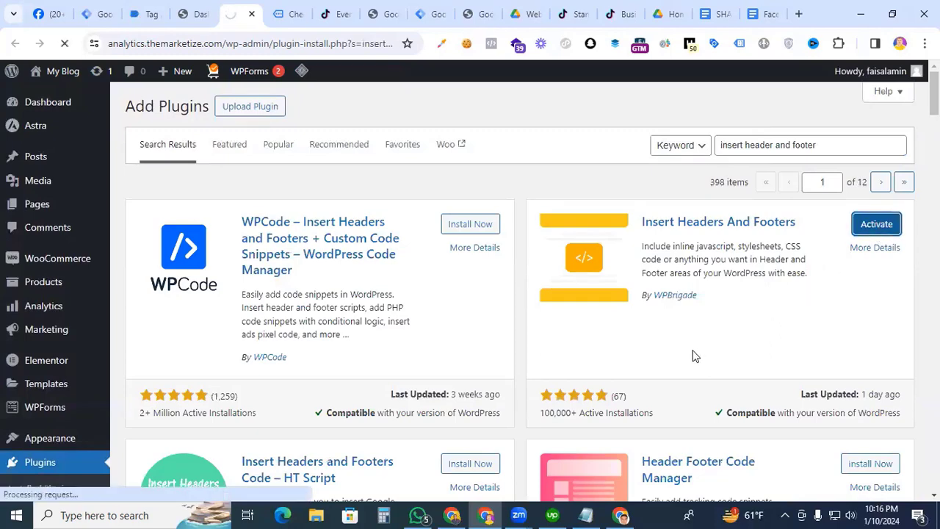
scroll(367, 331, "down", 3)
mouse_move(50, 410)
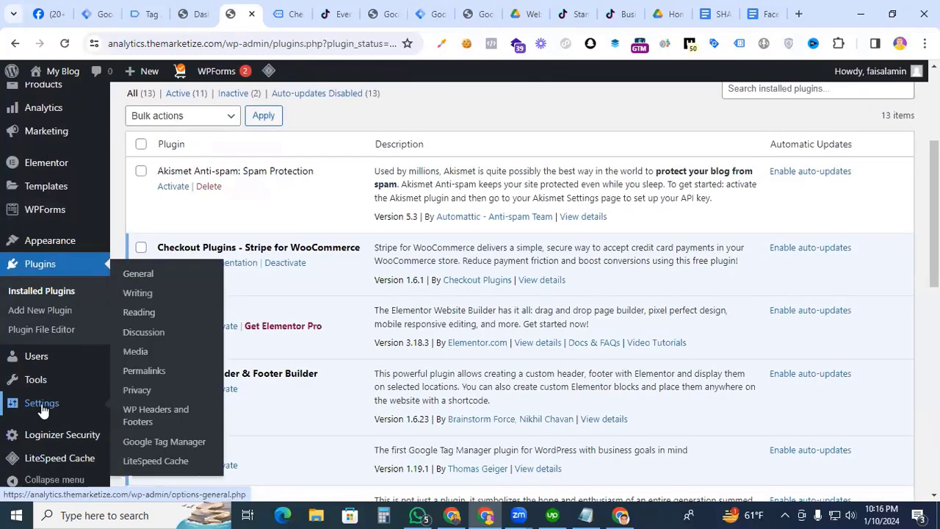
Open the WP Headers and Footers settings page
left_click(140, 422)
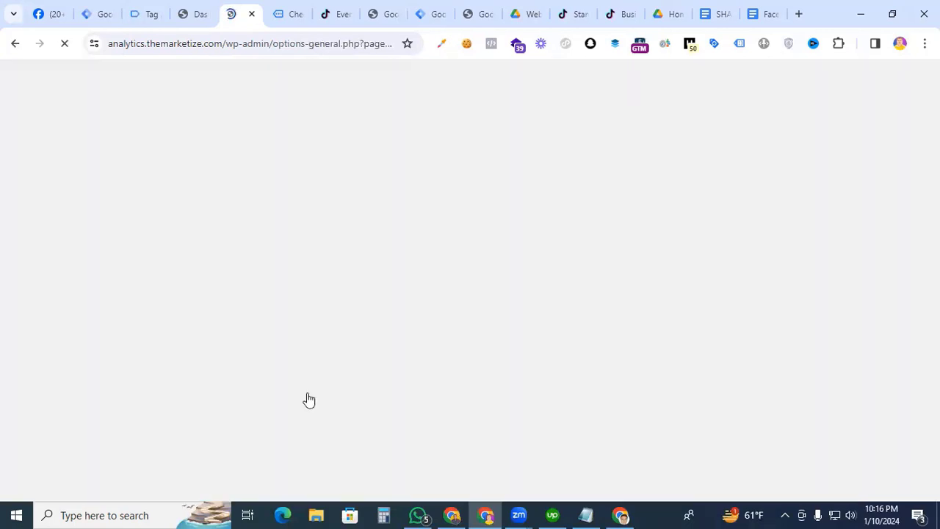
scroll(387, 331, "down", 4)
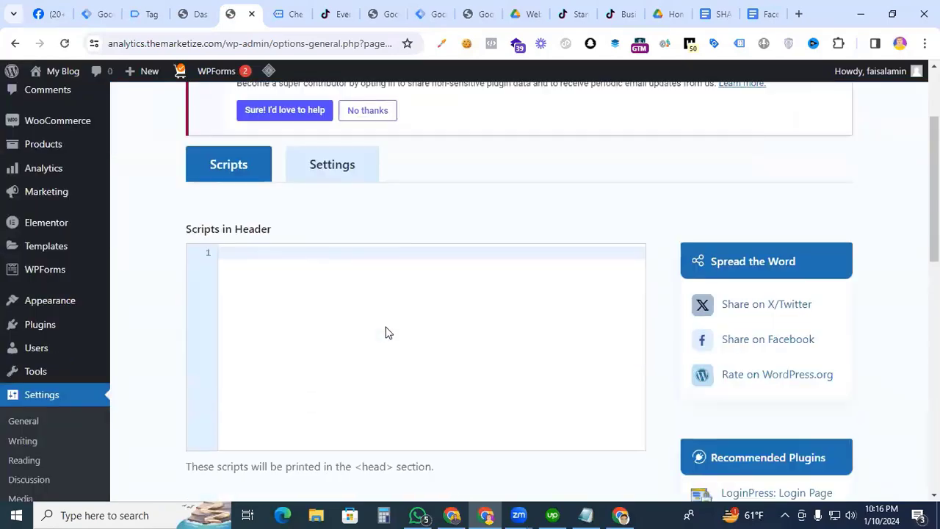
scroll(417, 345, "up", 2)
scroll(417, 345, "up", 1)
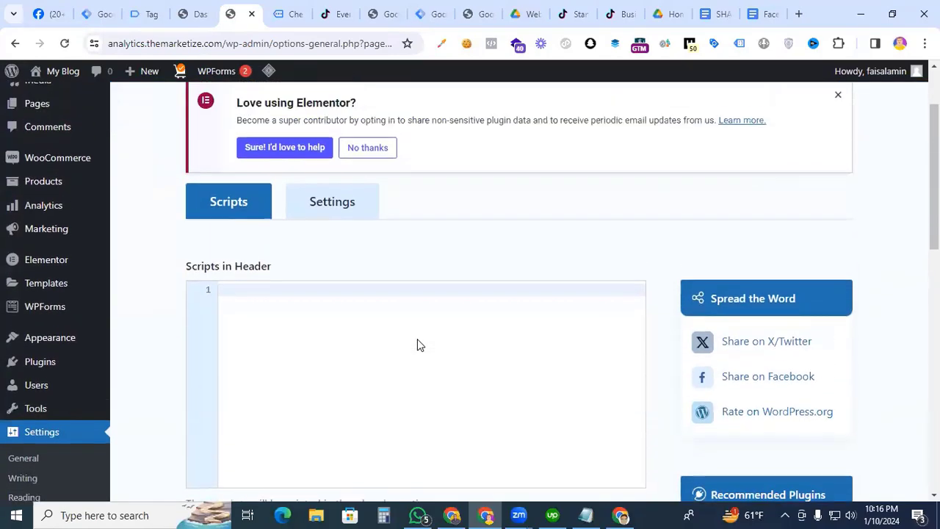
scroll(417, 342, "down", 1)
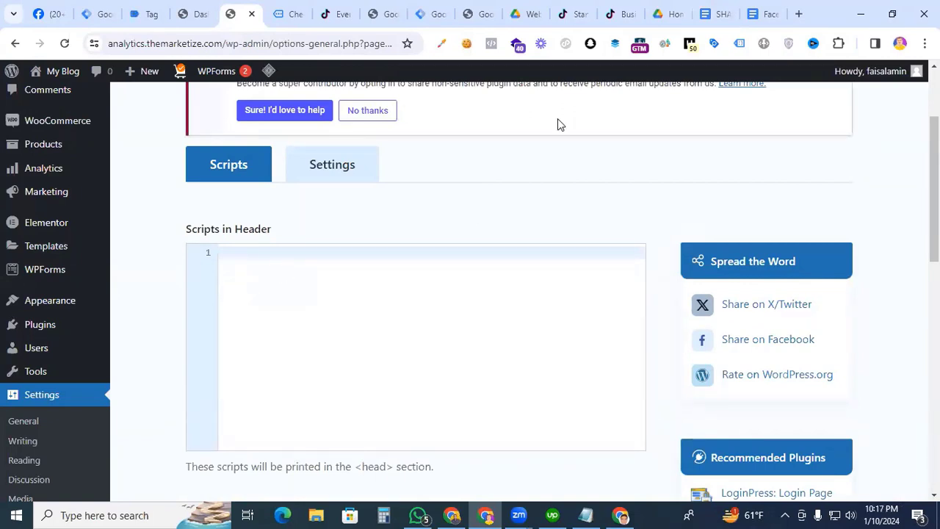
Paste the crypto-js 3.1.9-1 script tag from the doc into Scripts in Header and save
left_click(714, 13)
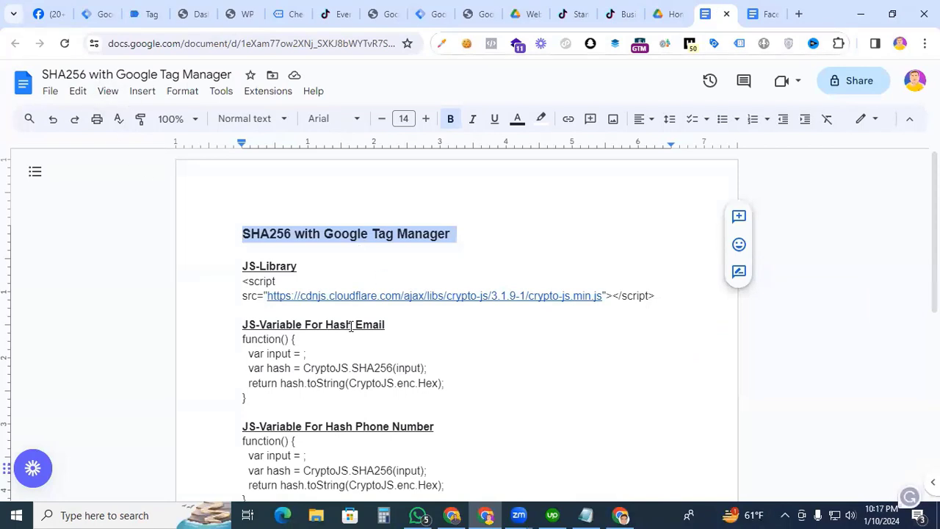
left_click_drag(541, 296, 242, 281)
left_click(246, 13)
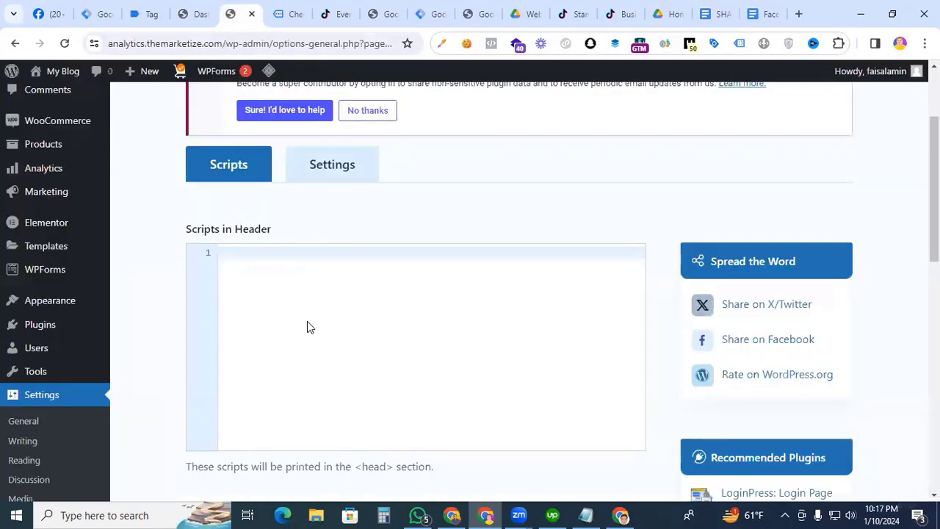
key("ctrl+v")
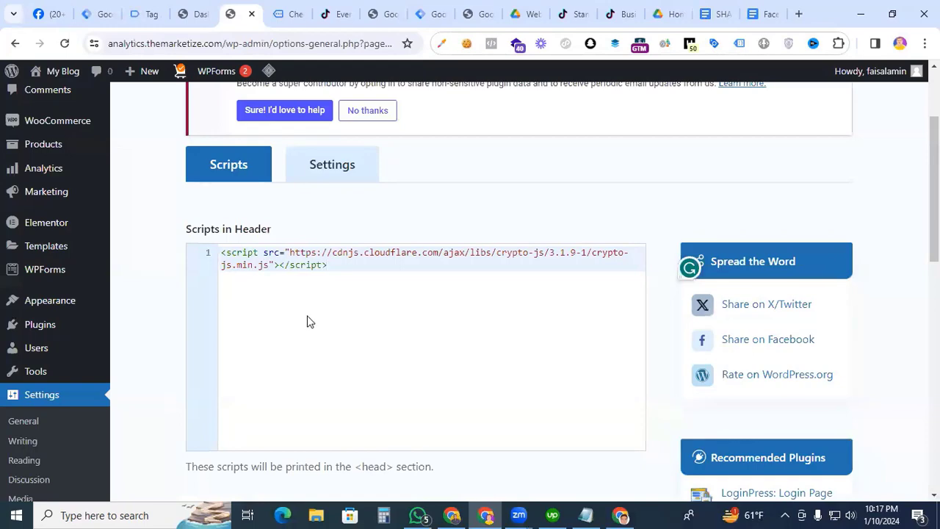
scroll(308, 319, "down", 9)
left_click(292, 403)
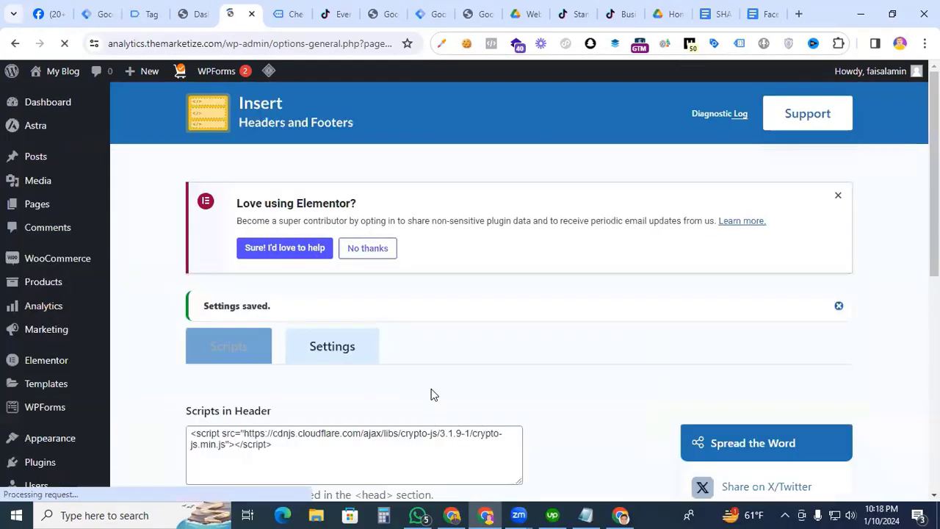
left_click(99, 14)
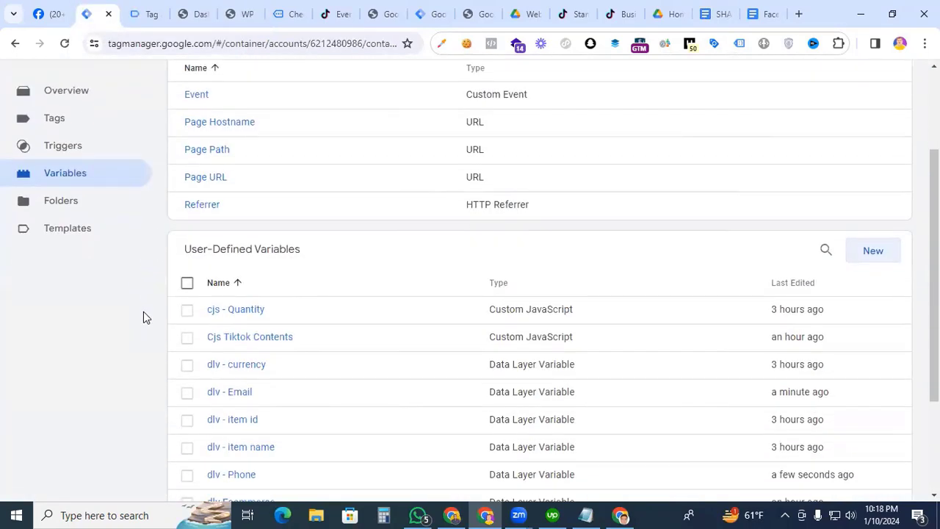
Create a Custom JavaScript variable holding the email SHA256 hashing function copied from the doc
left_click(874, 251)
left_click(528, 218)
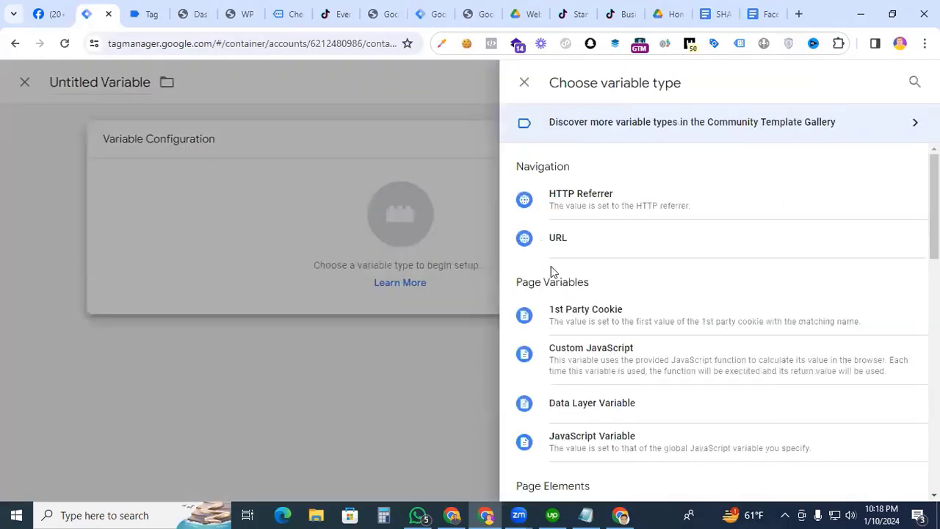
left_click(633, 354)
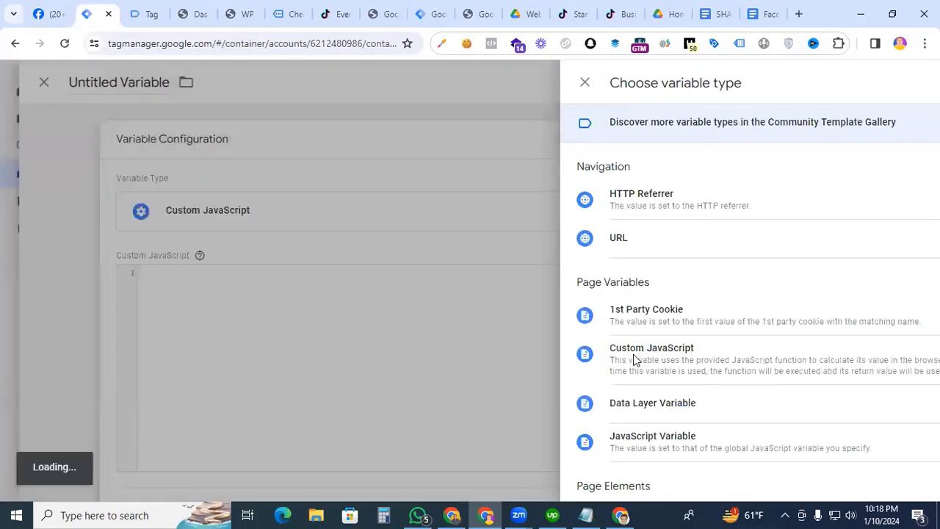
left_click(306, 279)
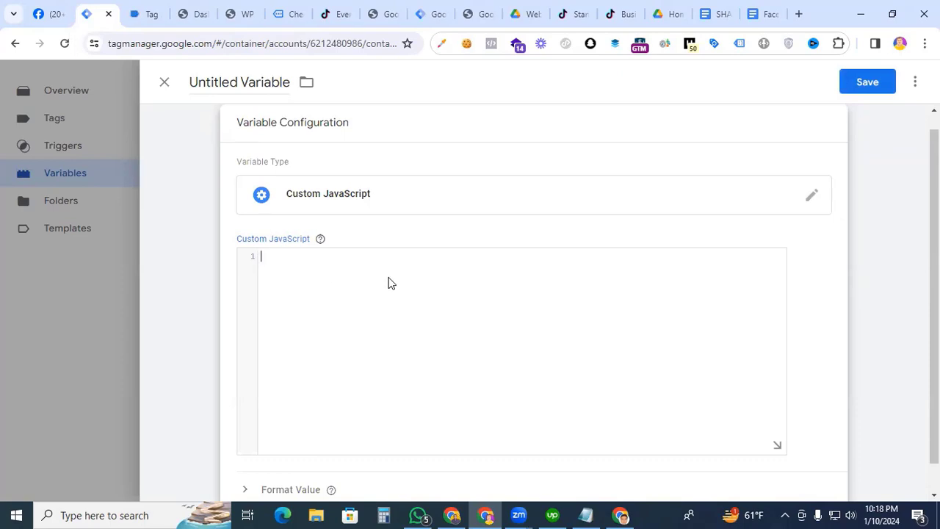
left_click(717, 14)
left_click_drag(251, 398, 242, 338)
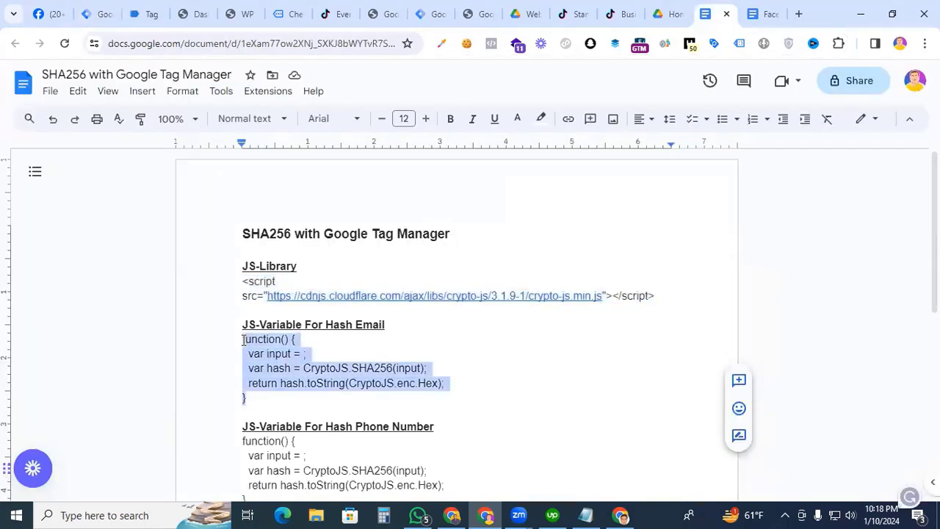
key("ctrl+c")
key("ctrl+2")
key("ctrl+v")
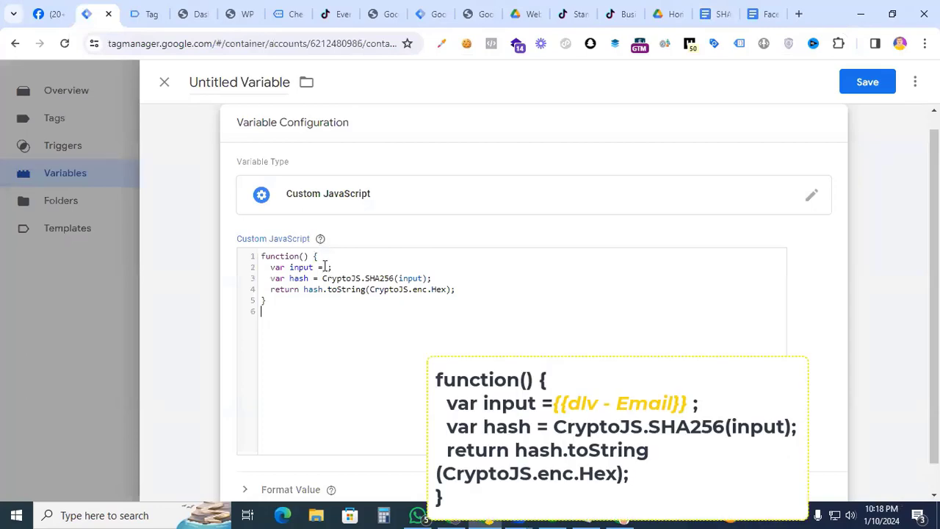
Set the function's input to {{dlv - Email}}, name the variable 'Hash Email' and save
left_click(327, 267)
type("{{emai")
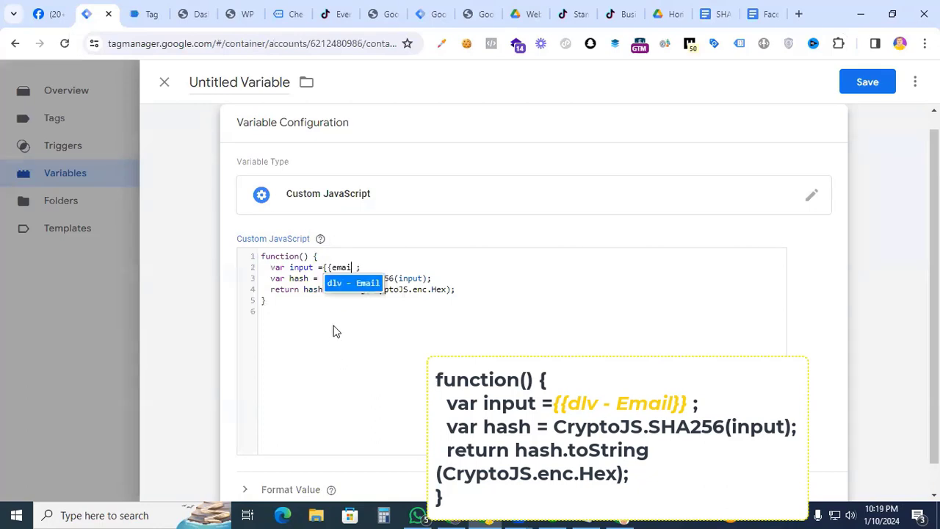
left_click(340, 283)
scroll(319, 337, "down", 1)
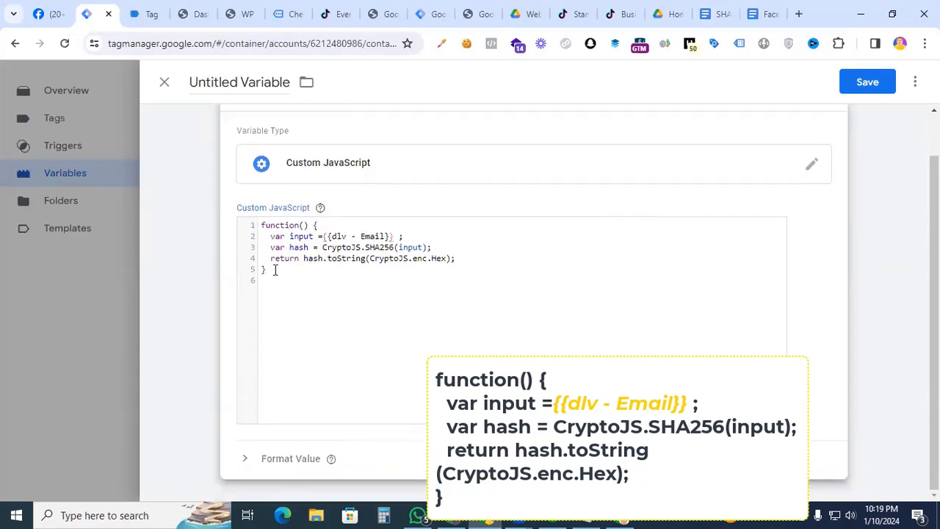
left_click(235, 87)
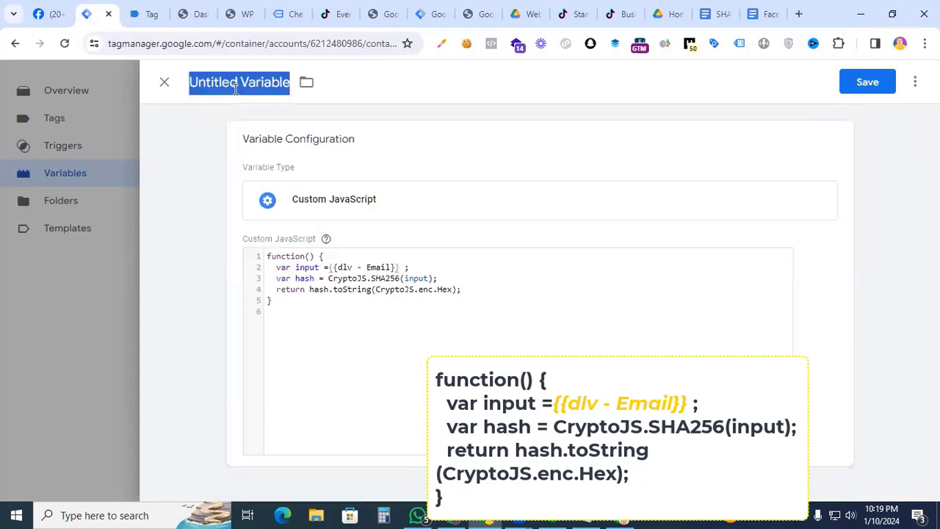
type("Hash Emai")
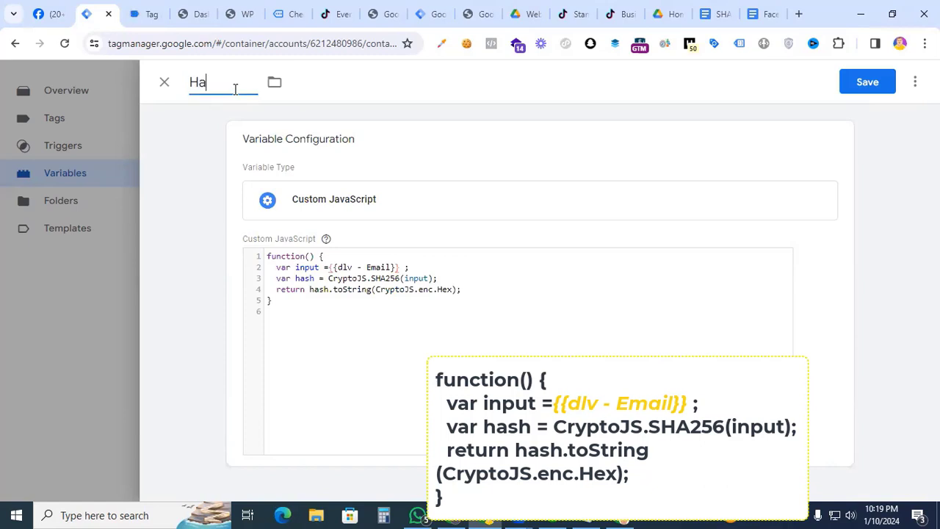
type("l")
left_click(866, 88)
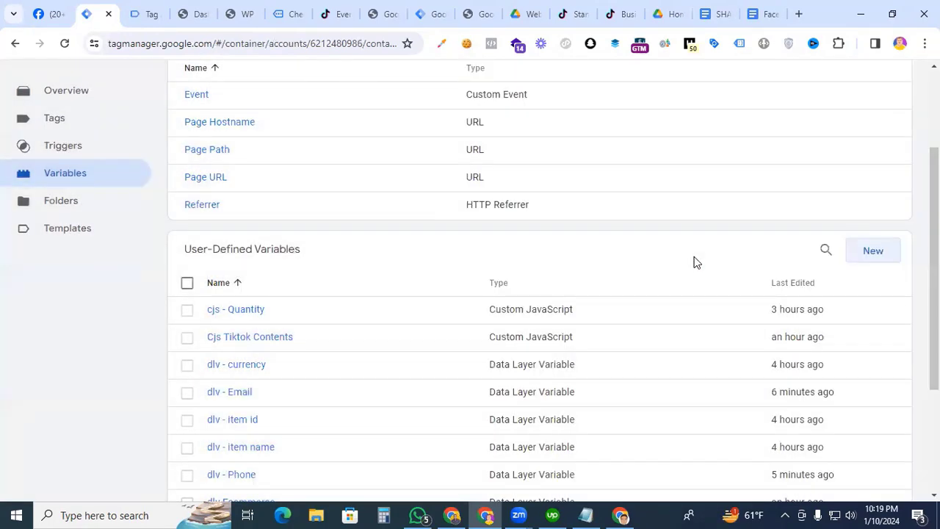
Create a Custom JavaScript variable holding the phone-number hashing function copied from the doc
left_click(878, 257)
left_click(542, 216)
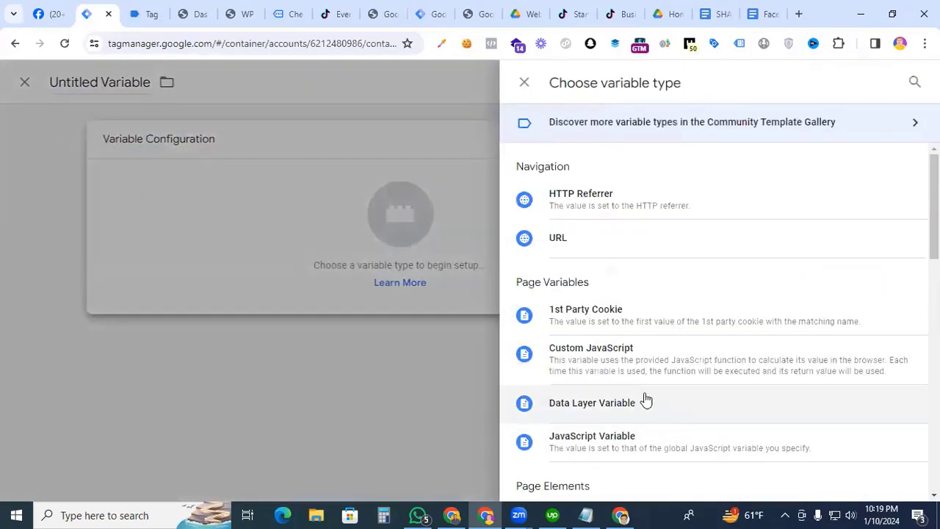
left_click(598, 361)
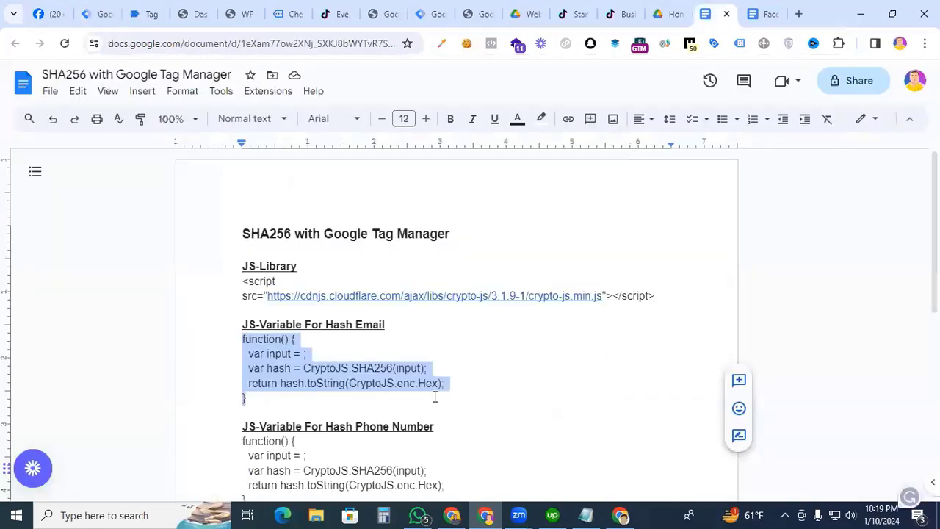
scroll(299, 296, "down", 2)
left_click_drag(264, 369, 237, 305)
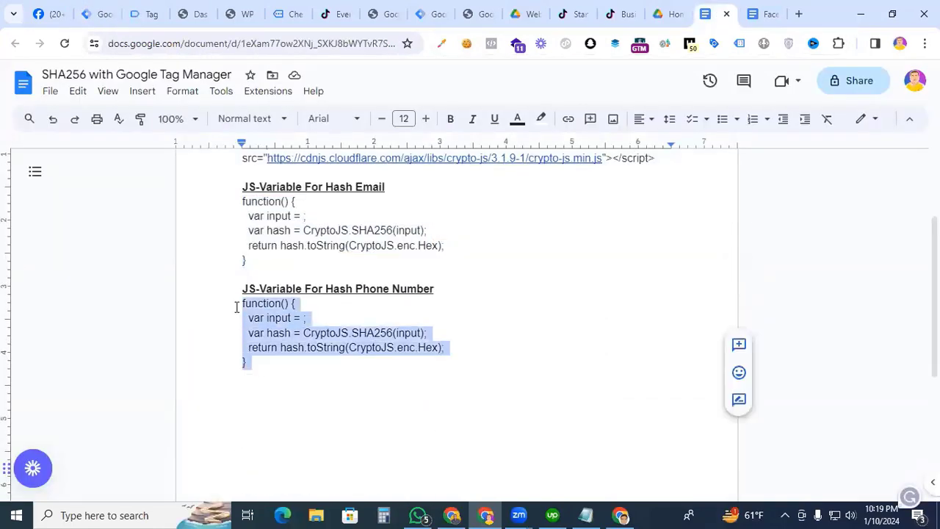
left_click(102, 22)
left_click(306, 309)
key("ctrl+v")
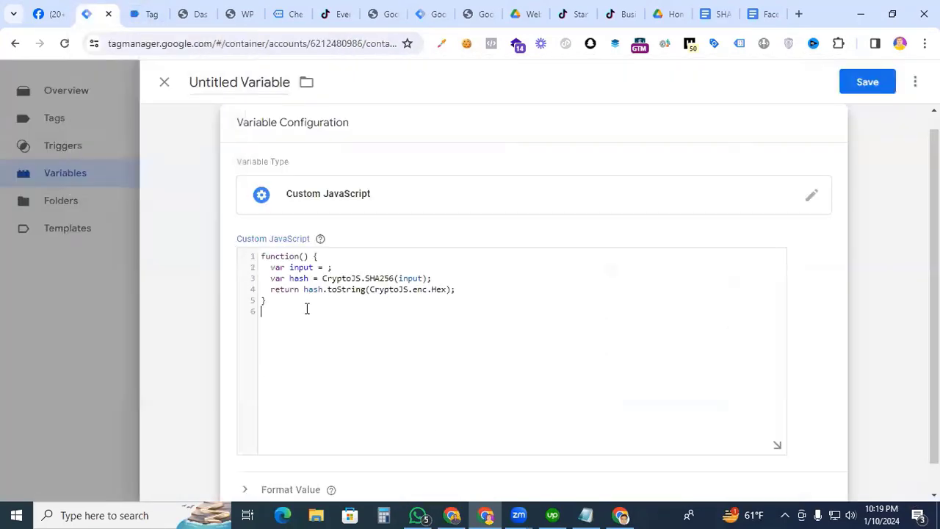
Set the function's input to {{dlv - Phone}}, name it 'Hash phone No' and save
left_click(324, 267)
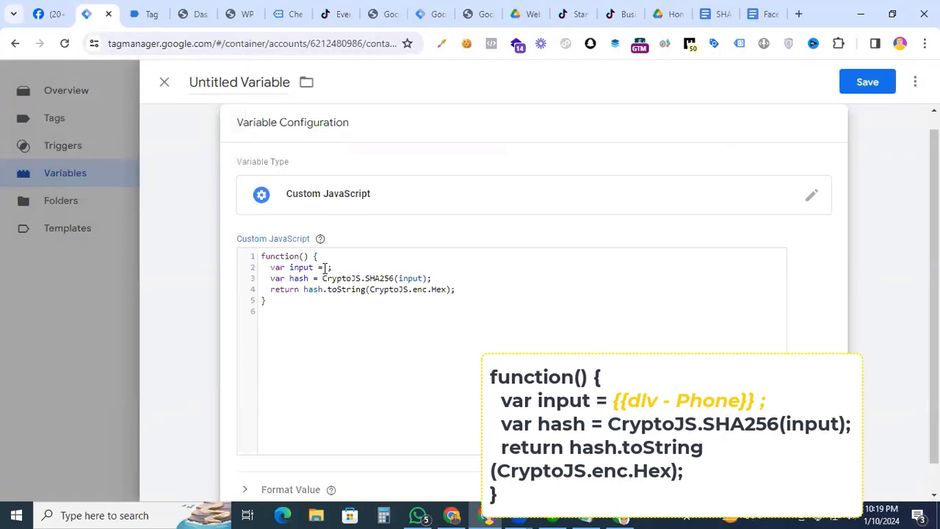
type("{{")
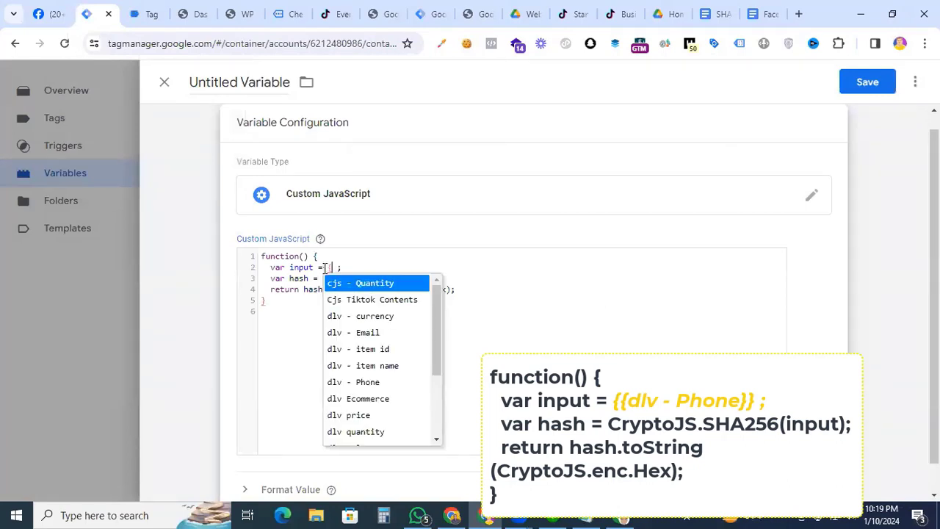
type("pho")
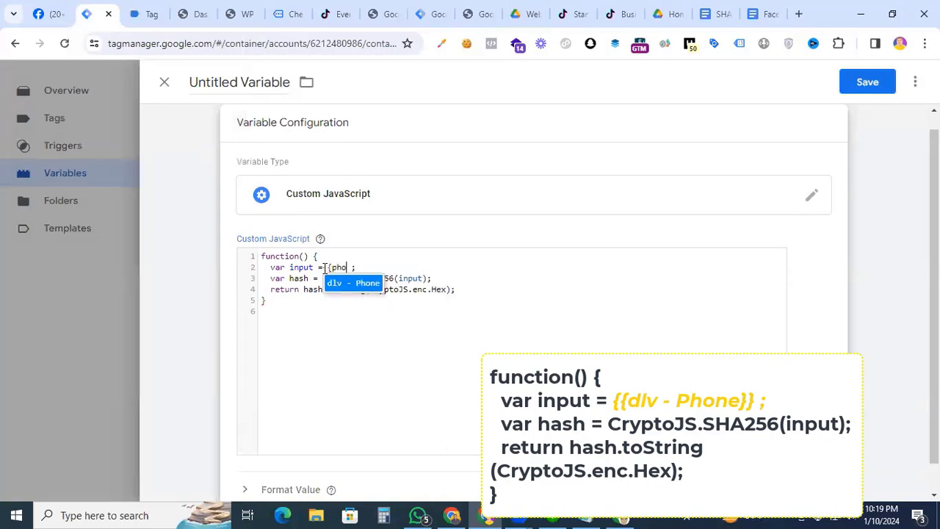
left_click(343, 286)
left_click(253, 79)
type("Has")
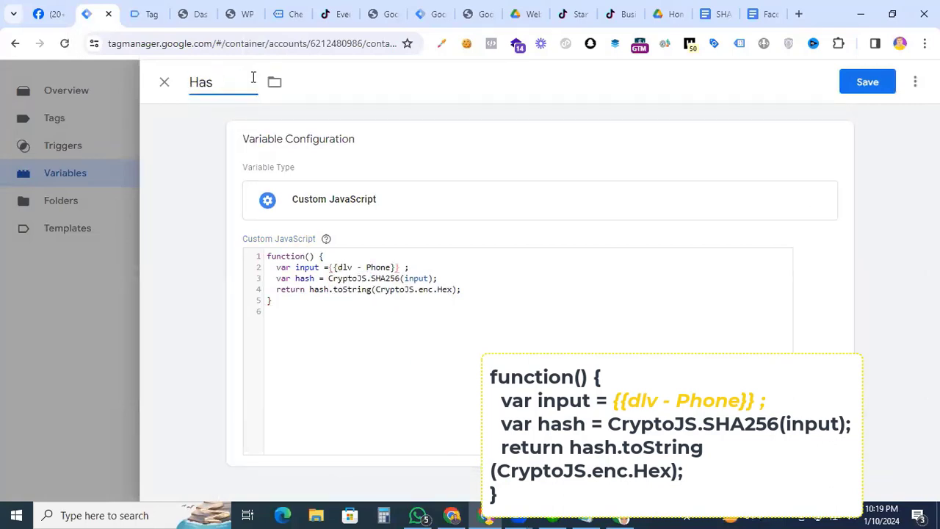
type("h phone No")
left_click(869, 83)
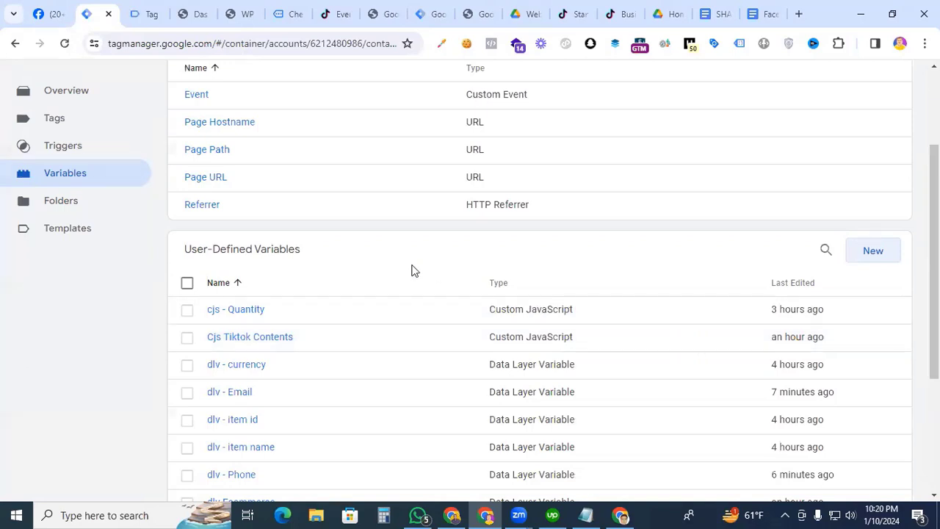
Create a new tag and set its type to TikTok Pixel
scroll(411, 270, "up", 3)
left_click(123, 264)
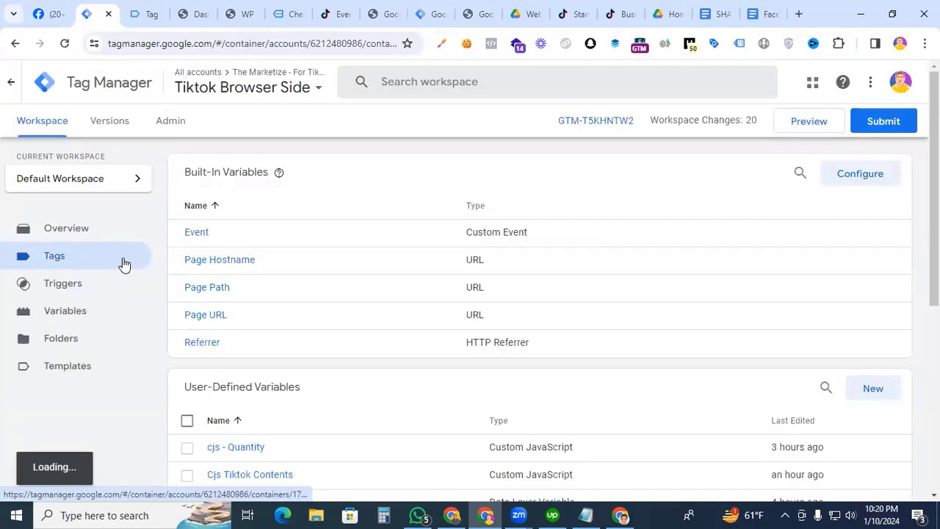
left_click(887, 178)
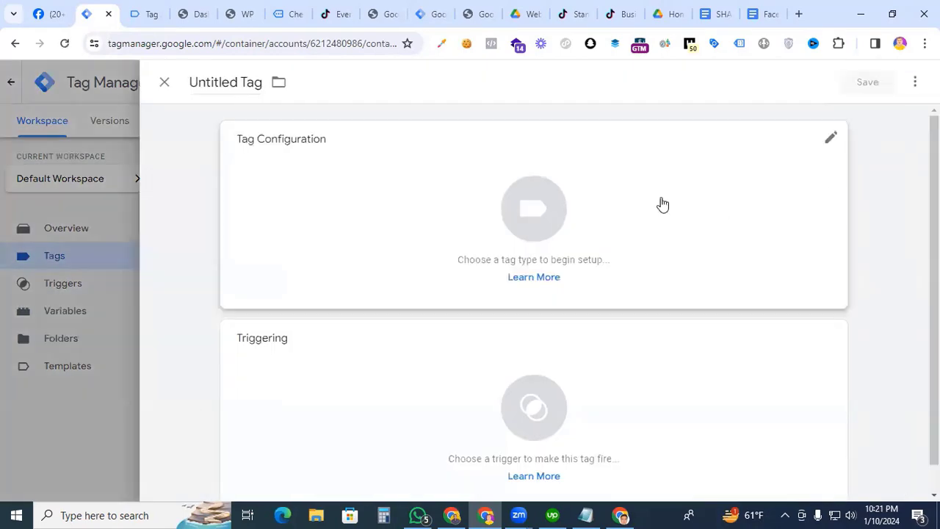
left_click(539, 214)
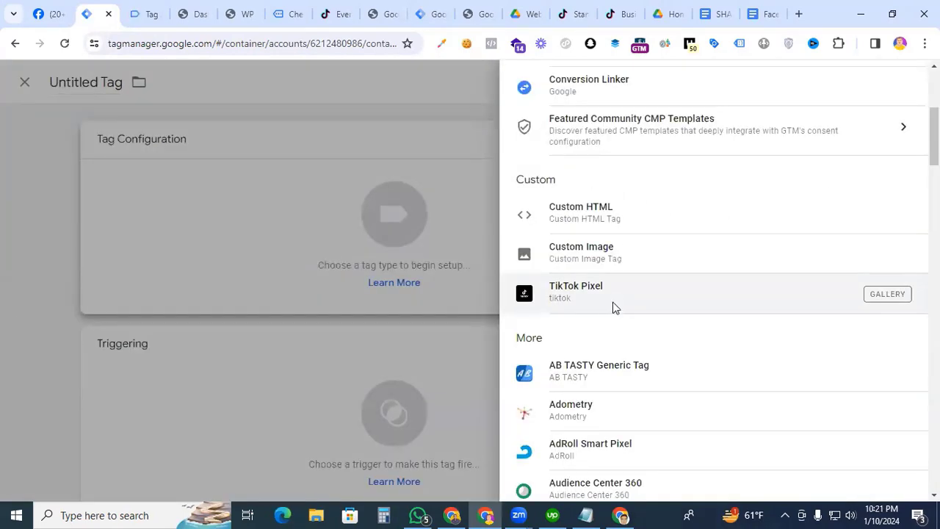
left_click(615, 307)
Map SHA256 Hashed Email to {{Hash Email}} and SHA256 Hashed Phone to {{Hash phone No}}
scroll(480, 308, "down", 3)
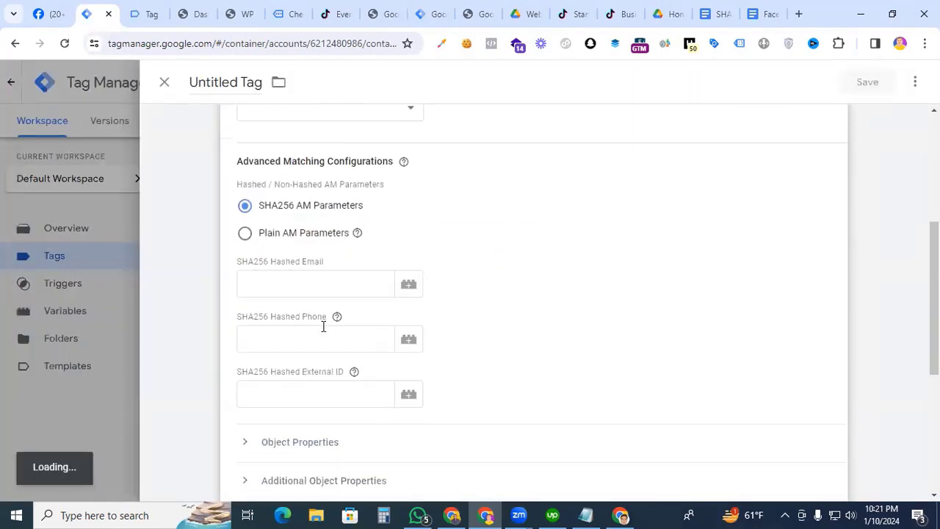
left_click(296, 286)
type("{{")
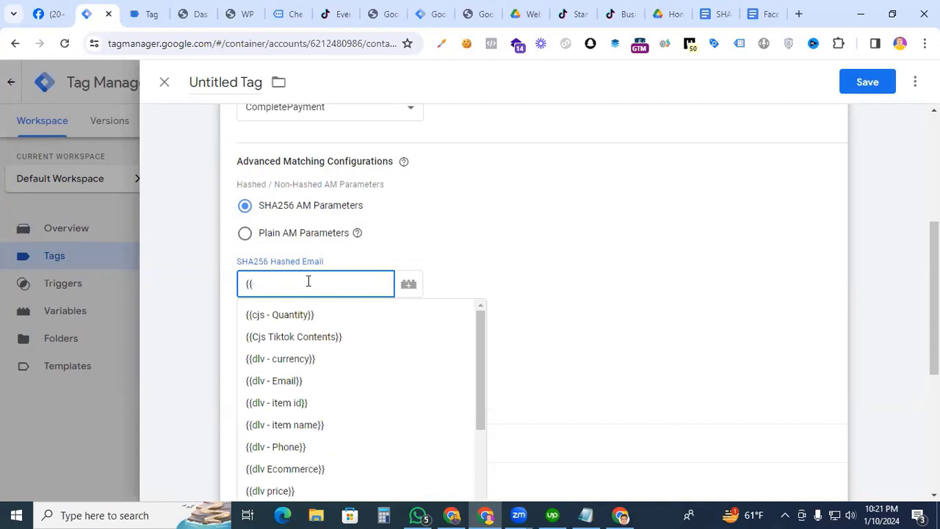
type("Hash Email}}")
left_click(306, 341)
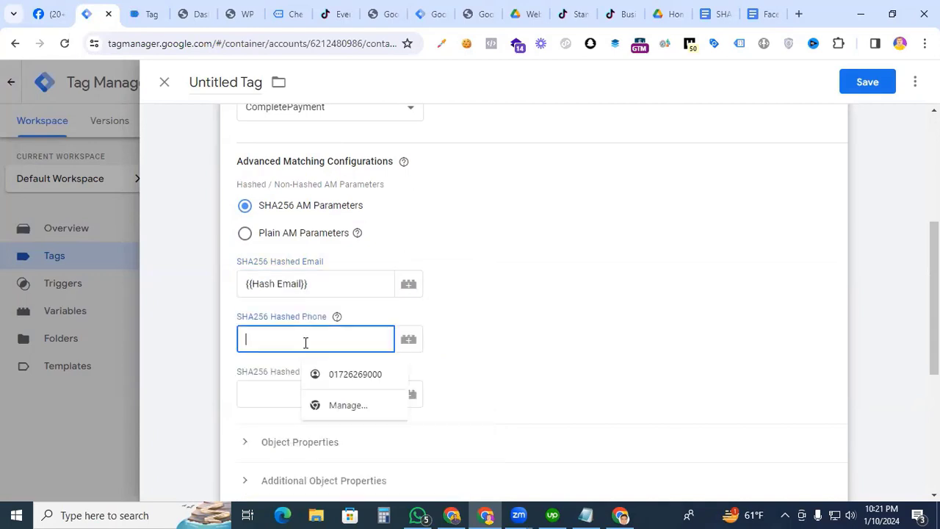
type("{{")
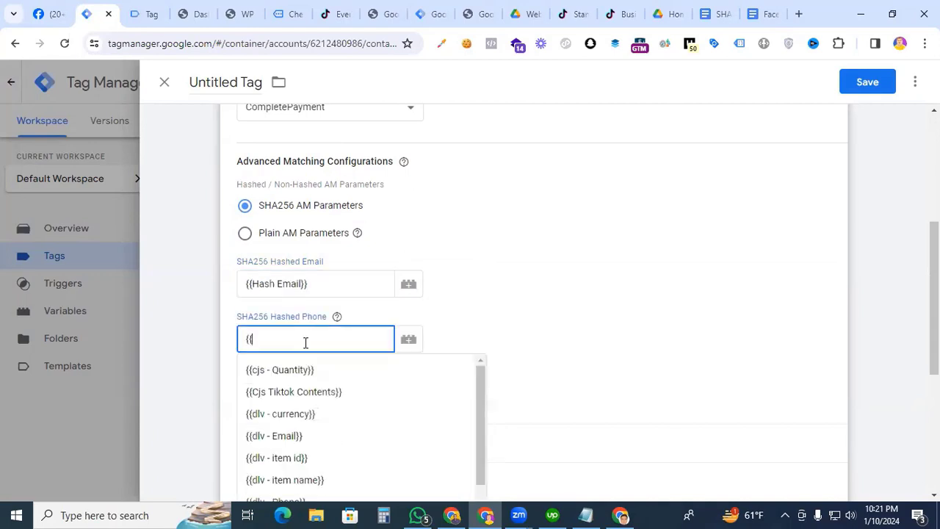
type("ph")
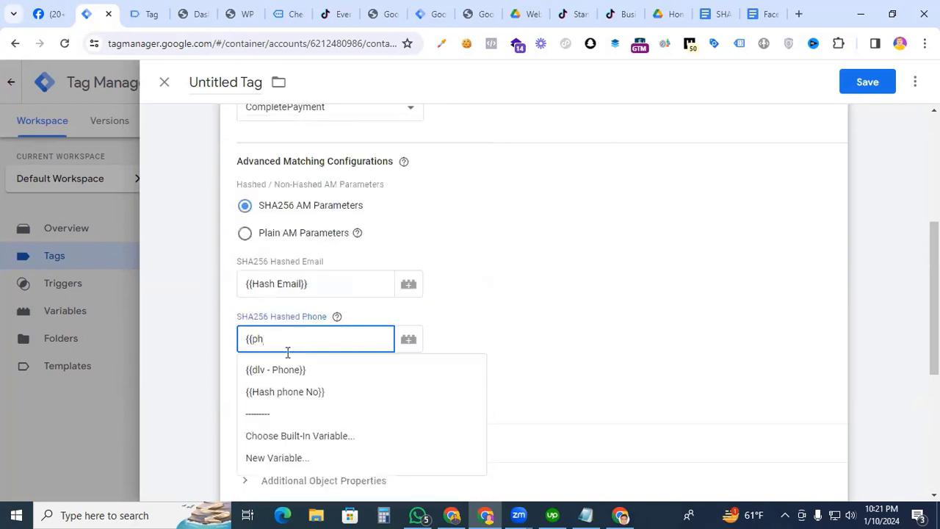
left_click(293, 392)
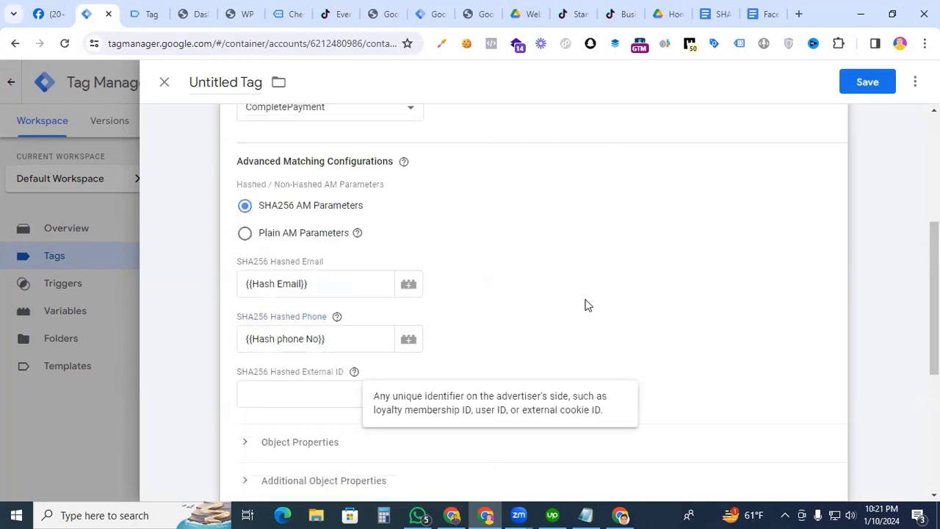